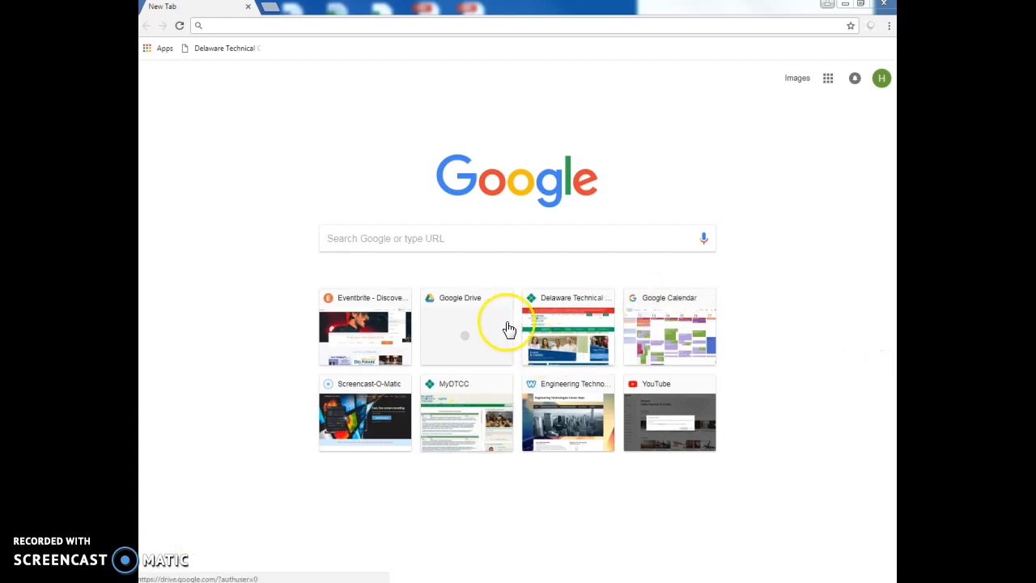
# - Open Google Drive from the Technology links on the MyDTCC resources page
pyautogui.click(470, 400)
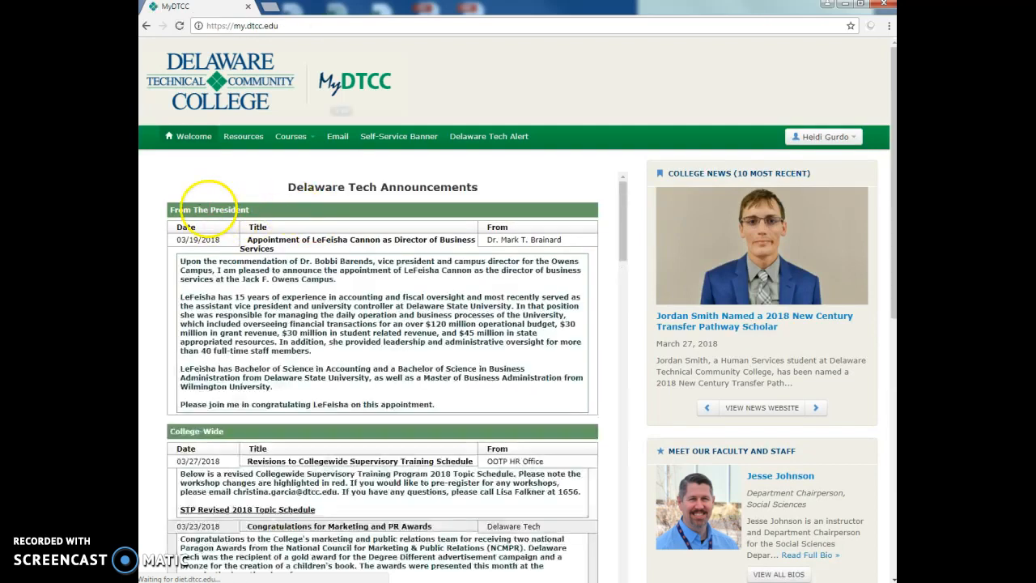
pyautogui.click(248, 138)
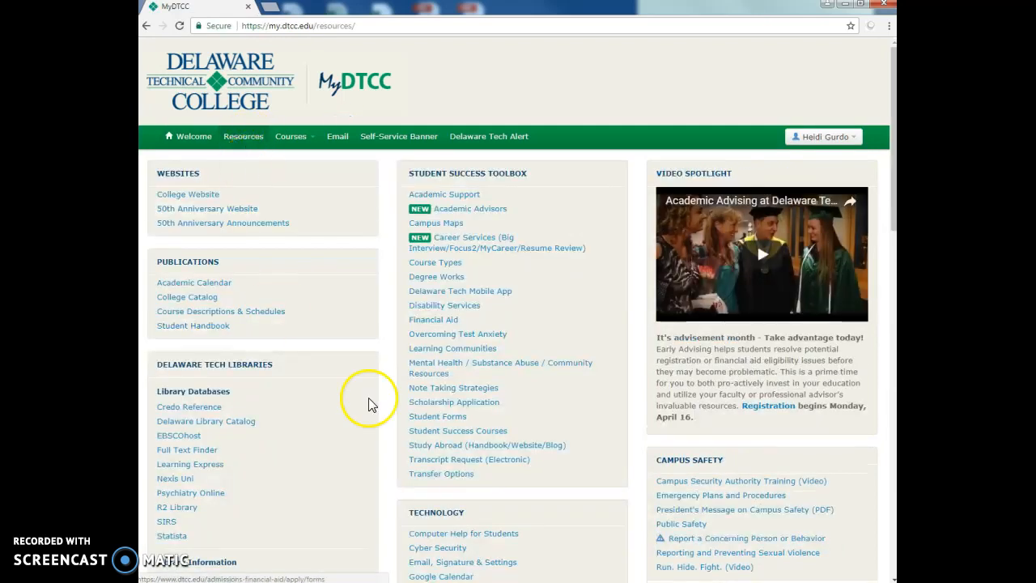
pyautogui.scroll(-4, 369, 405)
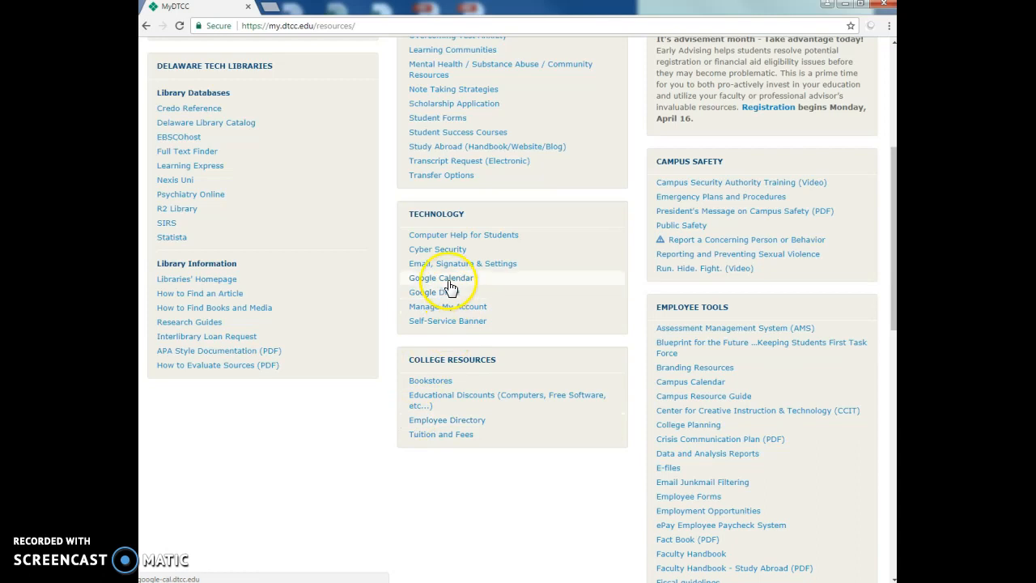
pyautogui.click(448, 295)
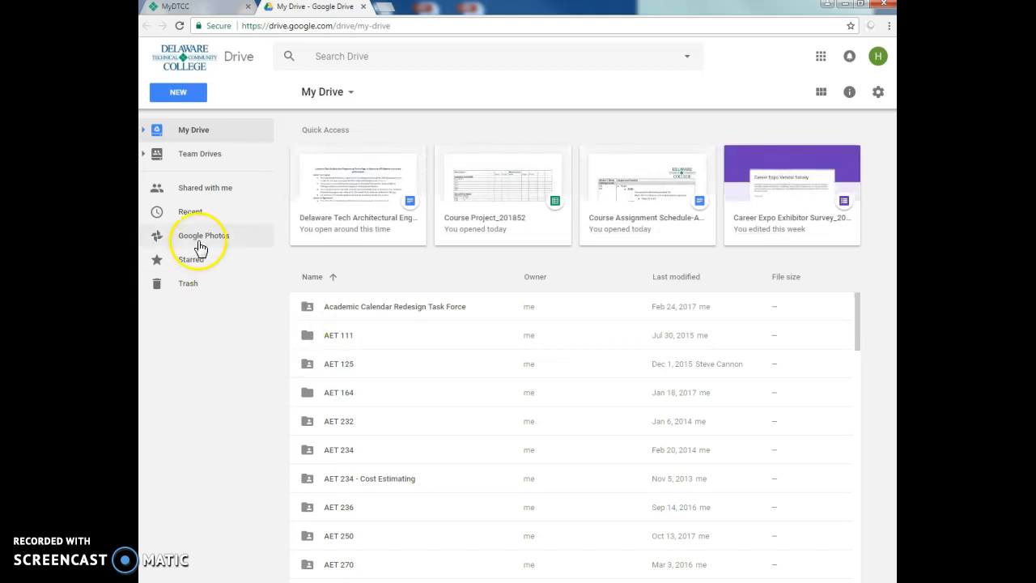
# - Create a new blank Google Sheets spreadsheet in My Drive
pyautogui.click(181, 93)
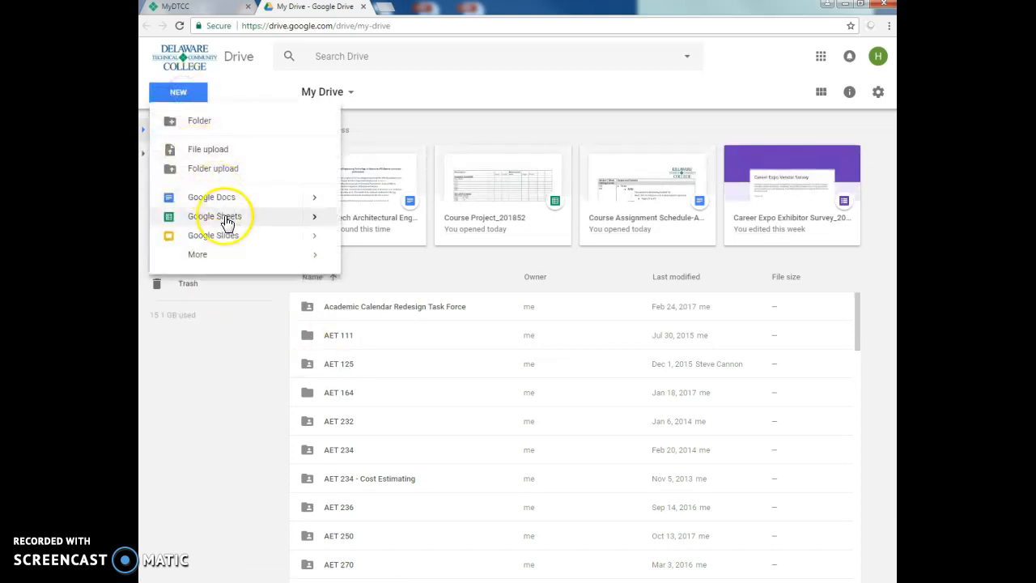
pyautogui.click(273, 222)
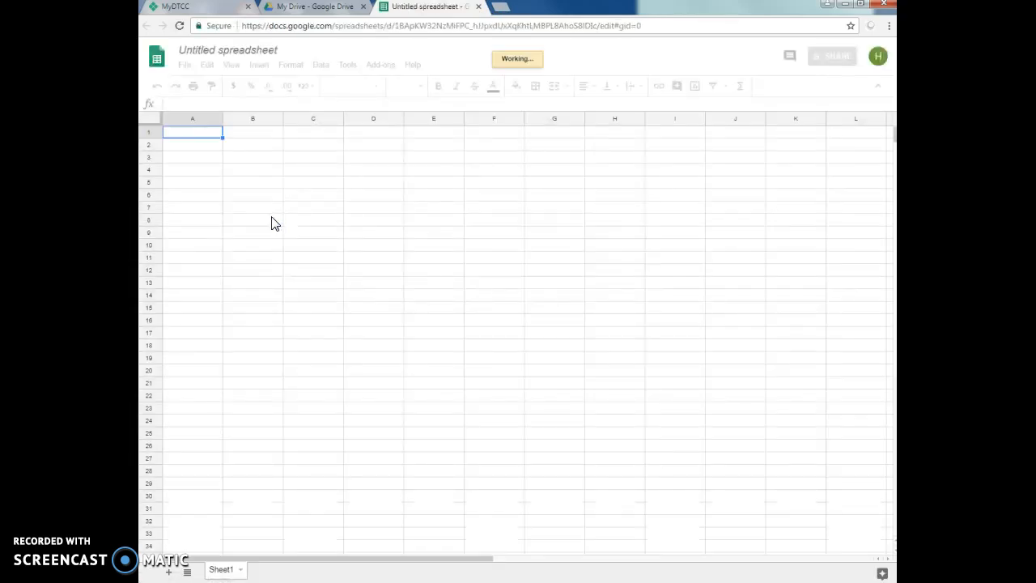
pyautogui.click(243, 144)
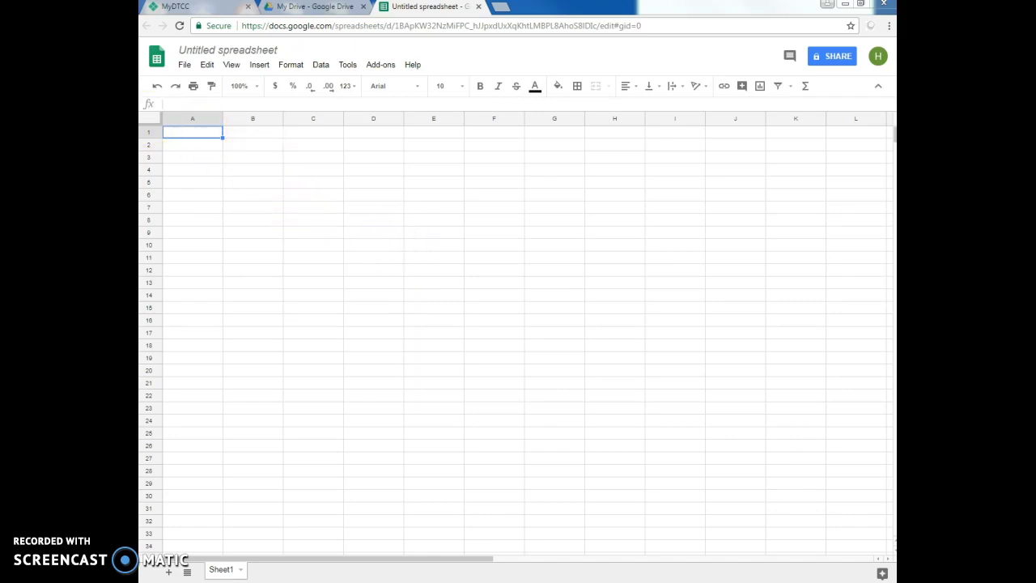
# - Paste the Description heading into A1 and the Dimensions headings with Times, Length, Width, Height and TOTAL starting at B1
pyautogui.click(200, 135)
pyautogui.write('Description')
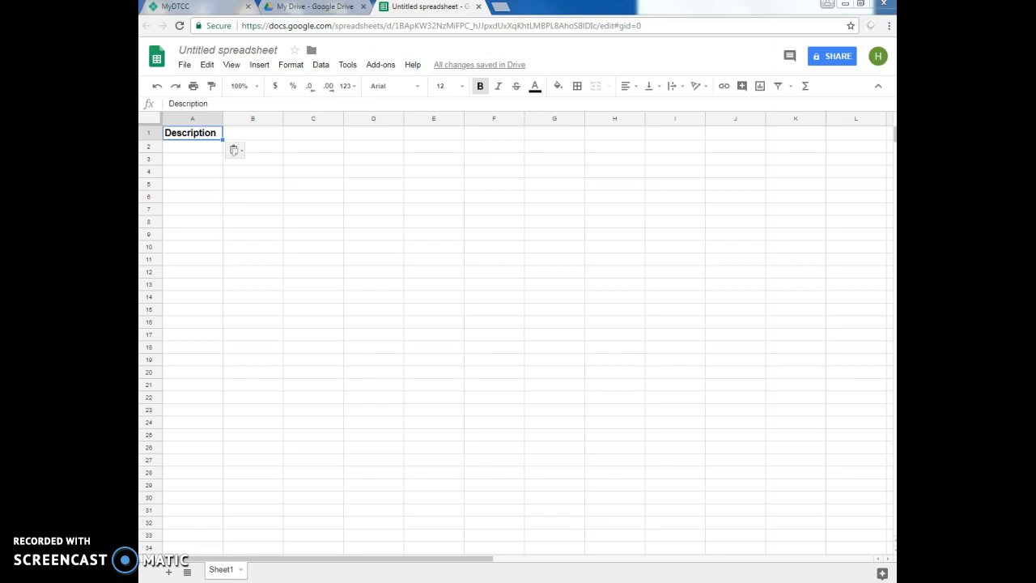
pyautogui.moveTo(266, 132); pyautogui.dragTo(484, 154)
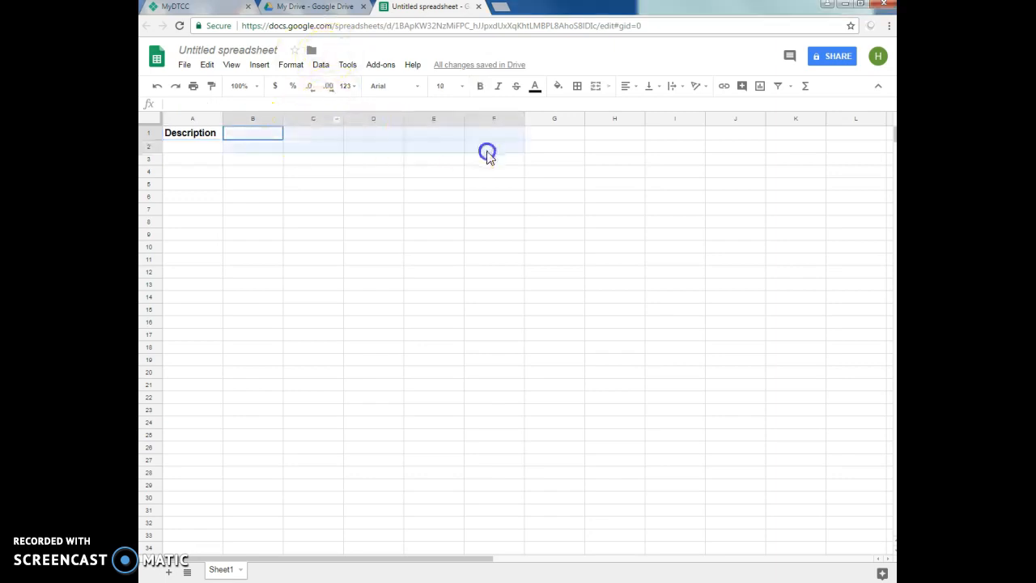
pyautogui.write('Dimensions\t\t\t\t Times\tLength\tWidth\tHeight\tTOTAL')
pyautogui.click(419, 234)
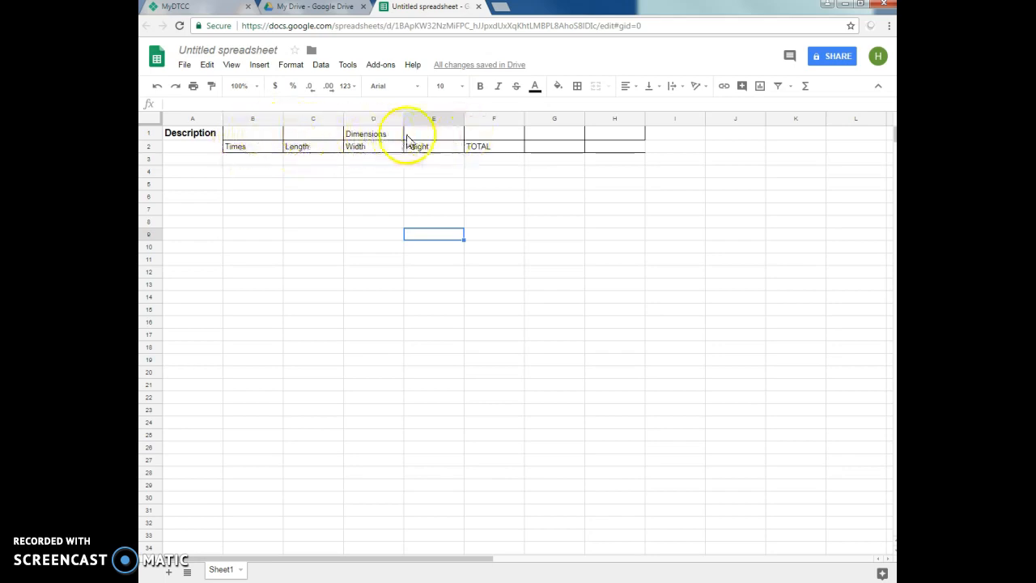
# - Merge cells C1 to E1 and make the Dimensions heading centered and bold
pyautogui.click(326, 134)
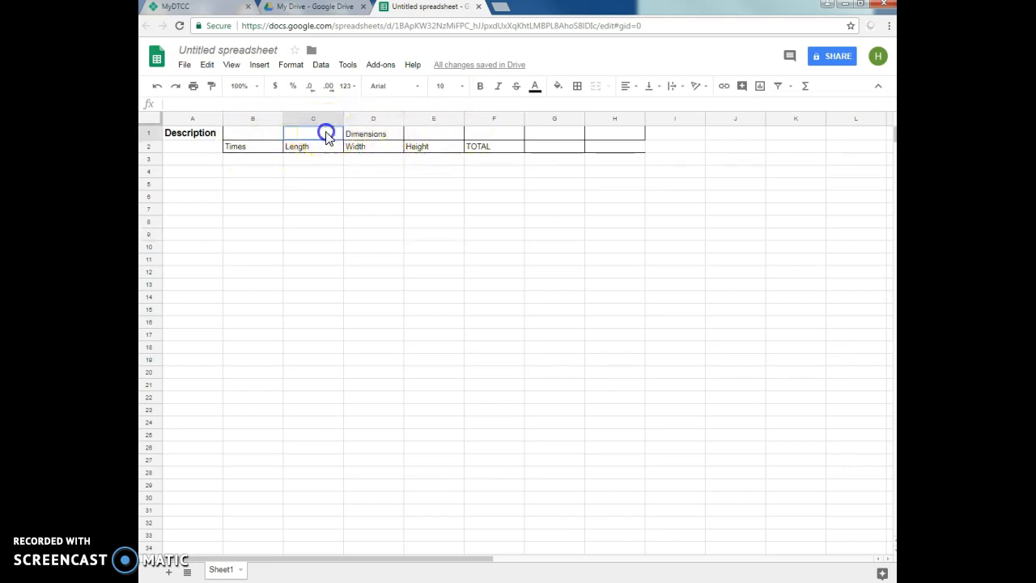
pyautogui.rightClick(420, 139)
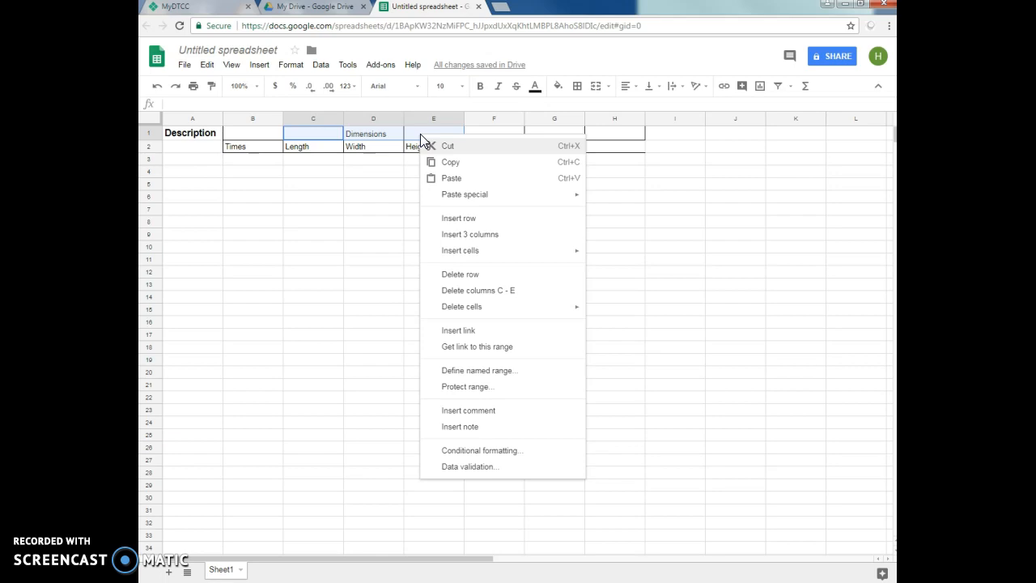
pyautogui.click(596, 87)
pyautogui.click(607, 88)
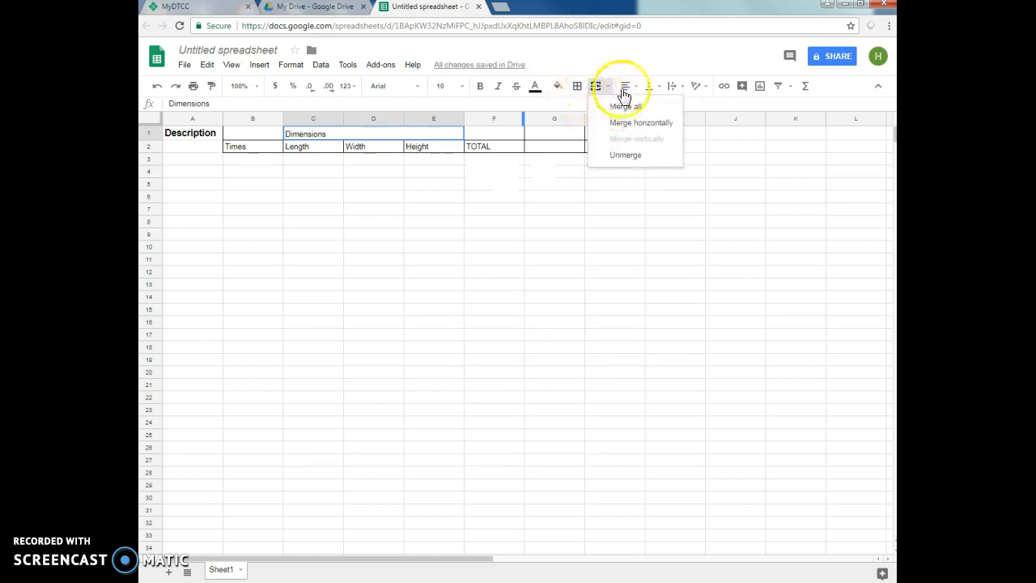
pyautogui.click(634, 90)
pyautogui.click(645, 106)
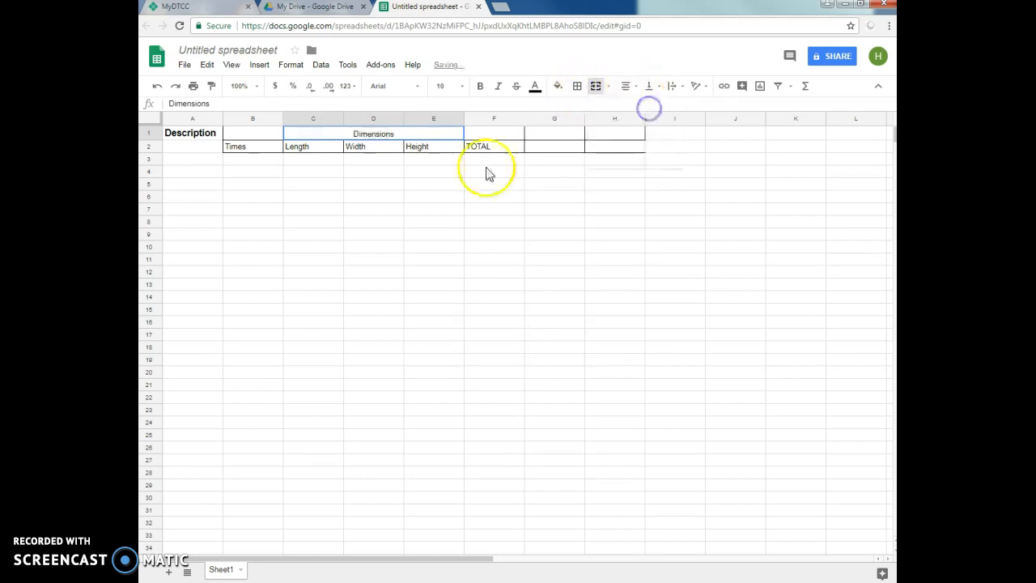
pyautogui.click(480, 86)
pyautogui.click(403, 274)
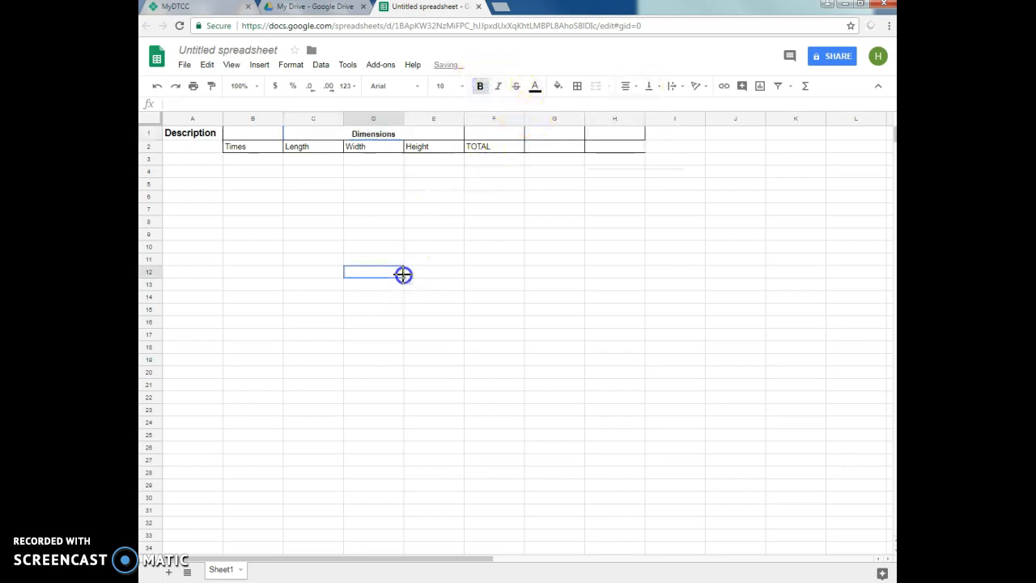
# - Set the font of the whole sheet to Arial at size 12
pyautogui.click(190, 136)
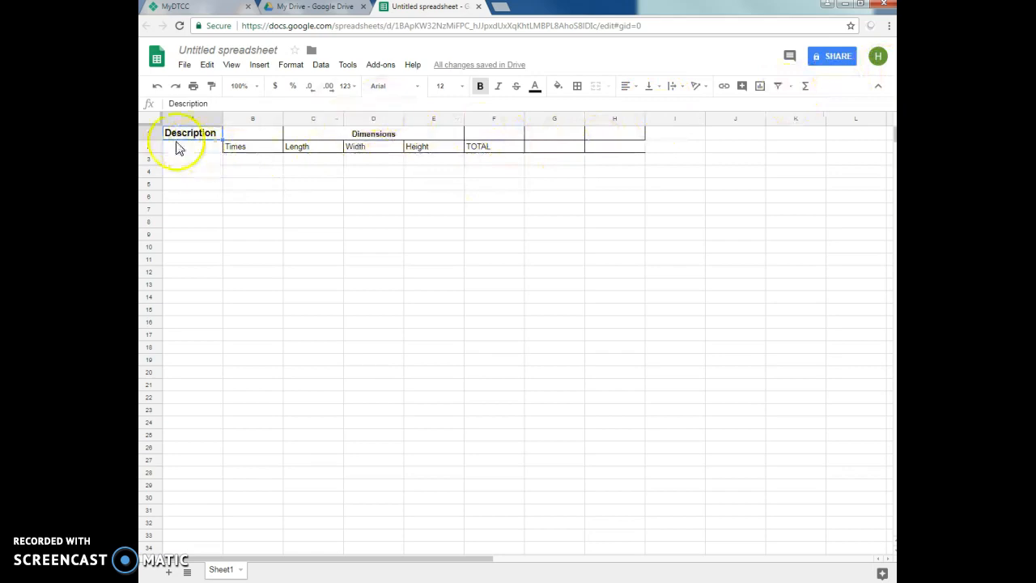
pyautogui.click(150, 118)
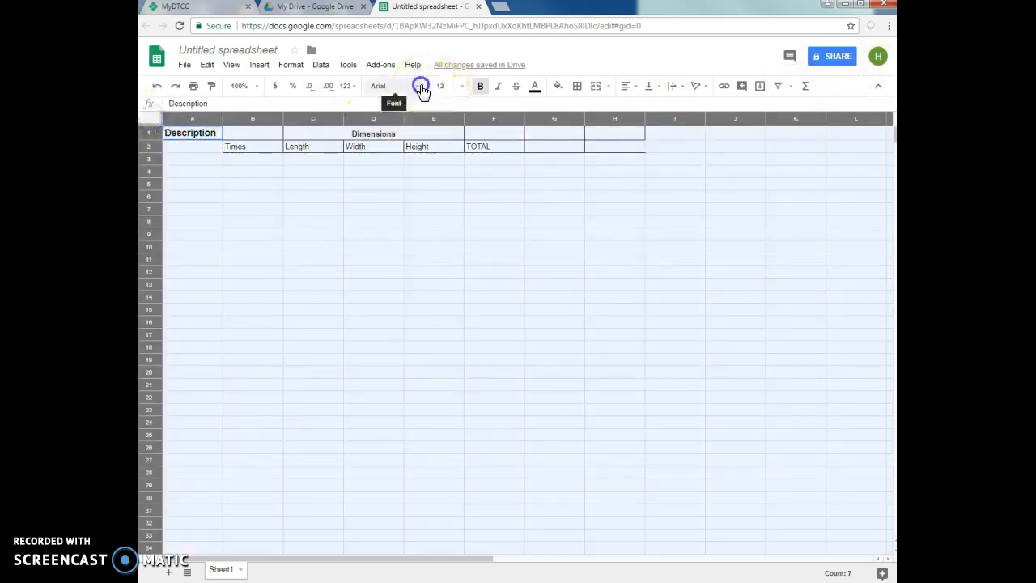
pyautogui.click(419, 87)
pyautogui.click(397, 146)
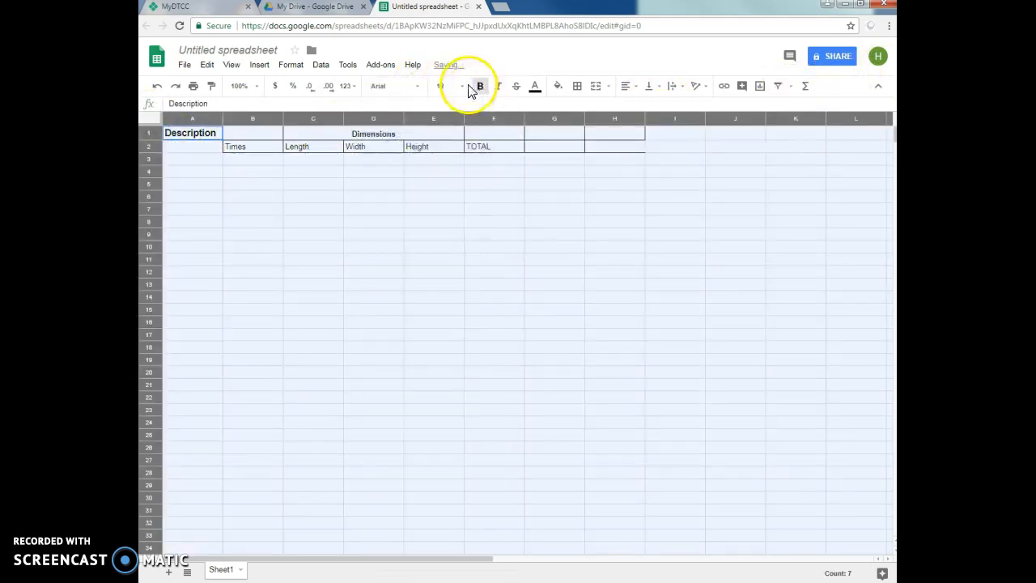
pyautogui.click(462, 86)
pyautogui.click(449, 204)
pyautogui.click(400, 299)
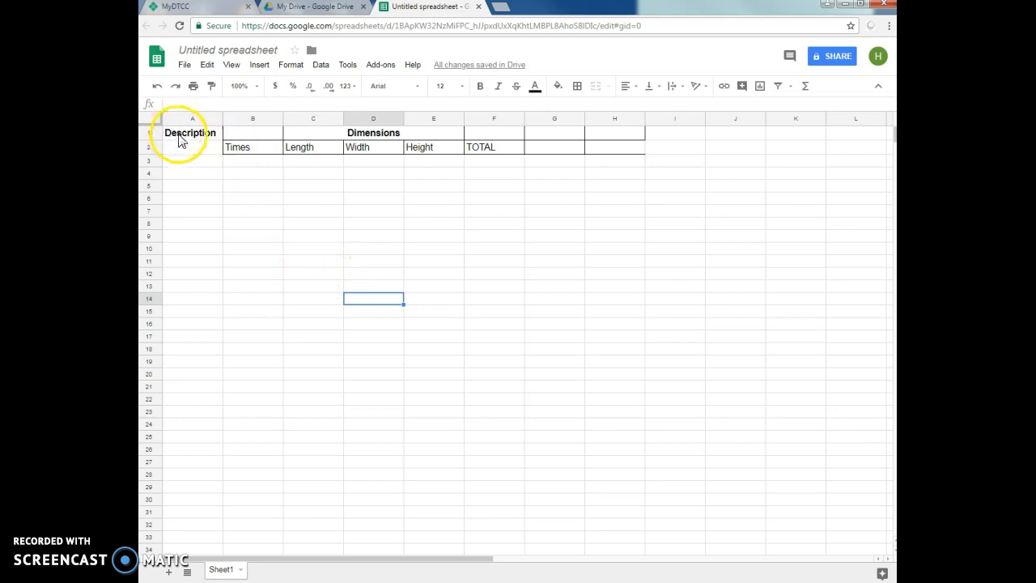
# - Apply all borders to the cell range A1 to H33
pyautogui.moveTo(179, 137); pyautogui.dragTo(597, 533)
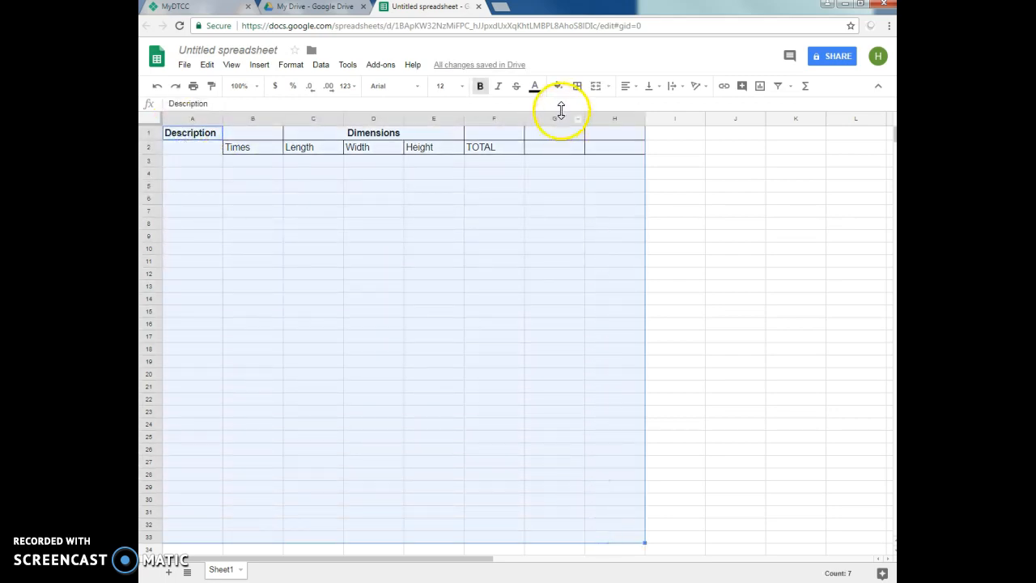
pyautogui.click(577, 88)
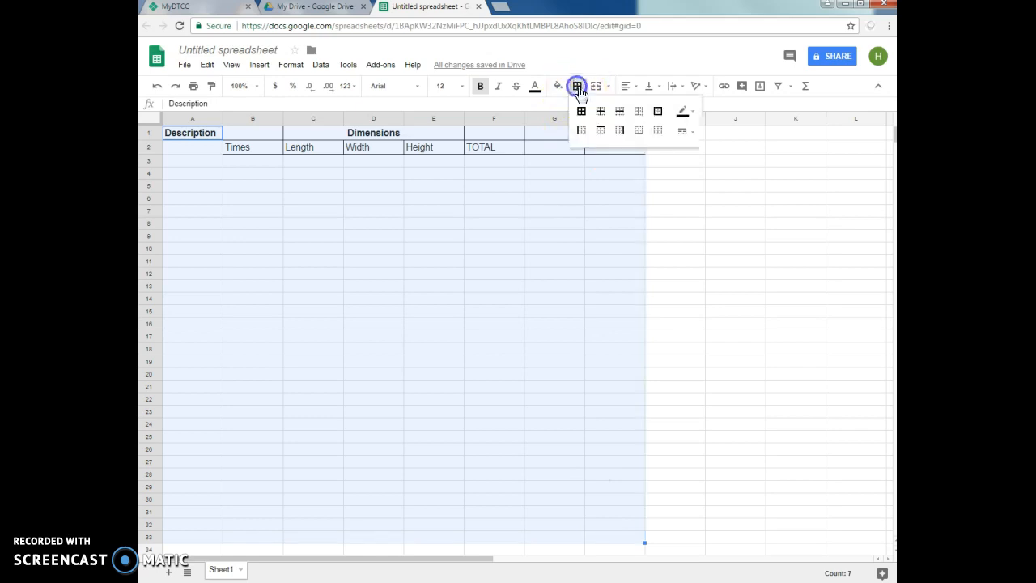
pyautogui.click(582, 110)
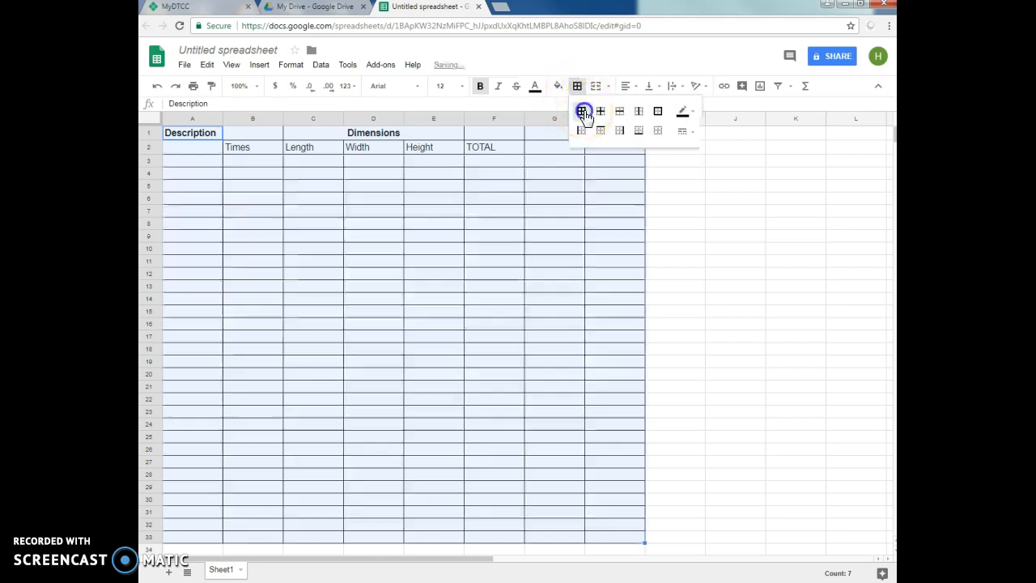
pyautogui.click(752, 301)
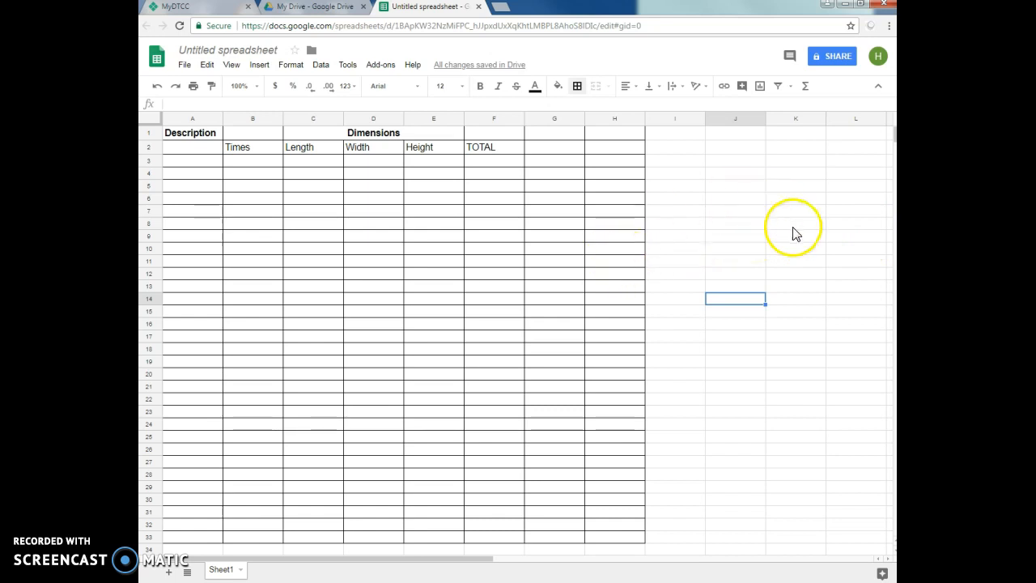
pyautogui.click(205, 138)
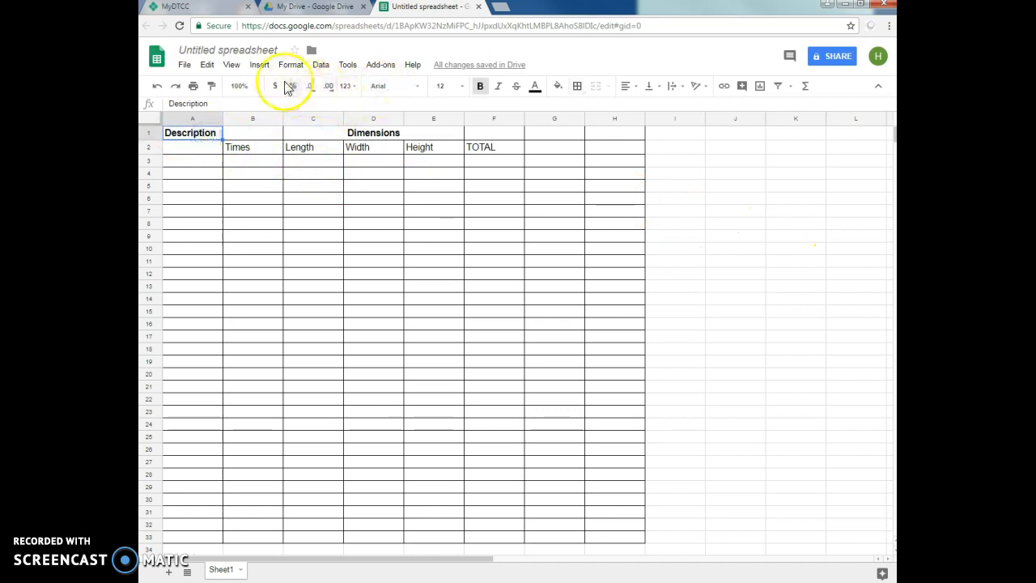
pyautogui.click(232, 66)
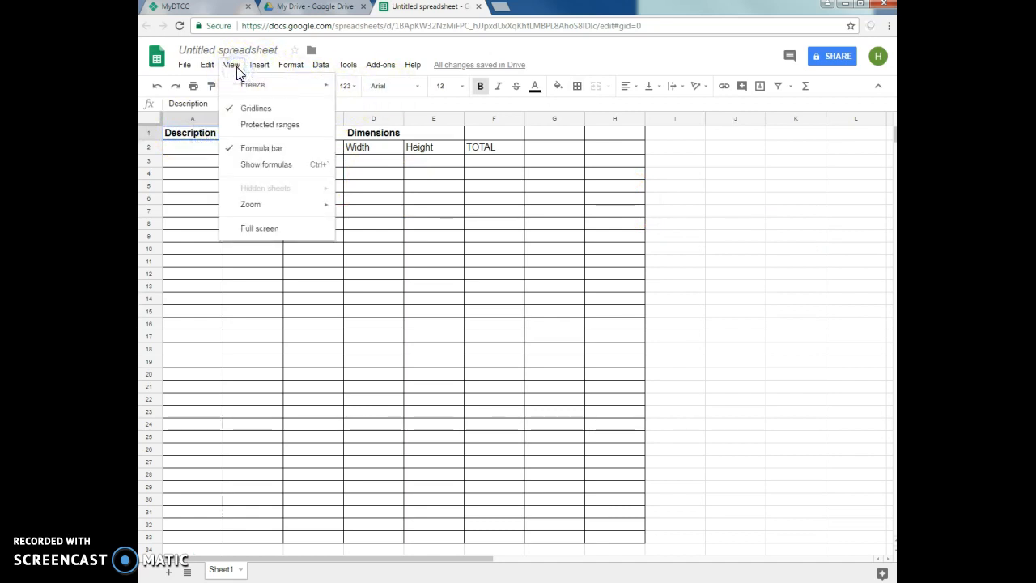
pyautogui.click(735, 311)
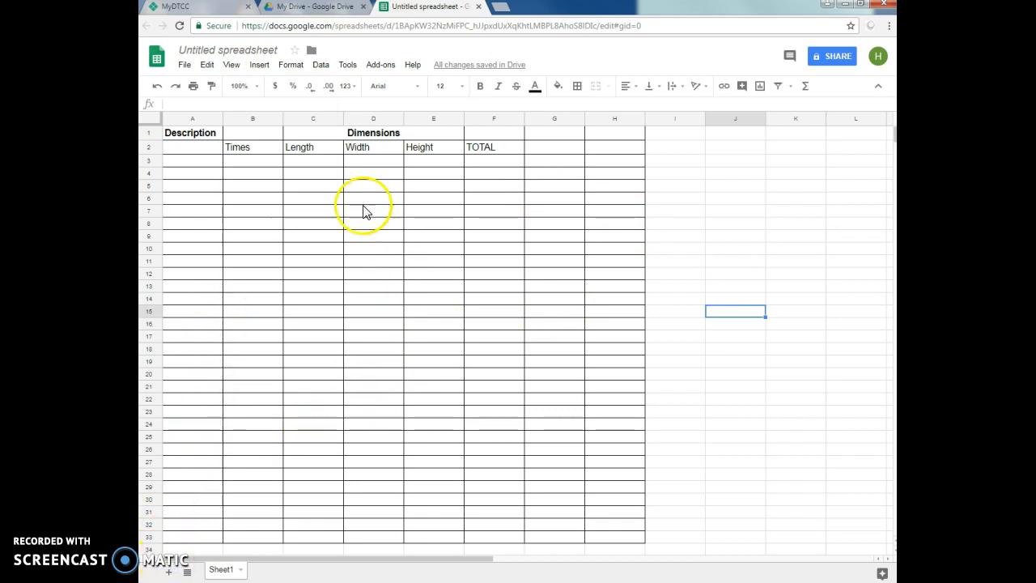
# - Preview how the current sheet prints in the print settings and return to the spreadsheet without printing
pyautogui.click(184, 65)
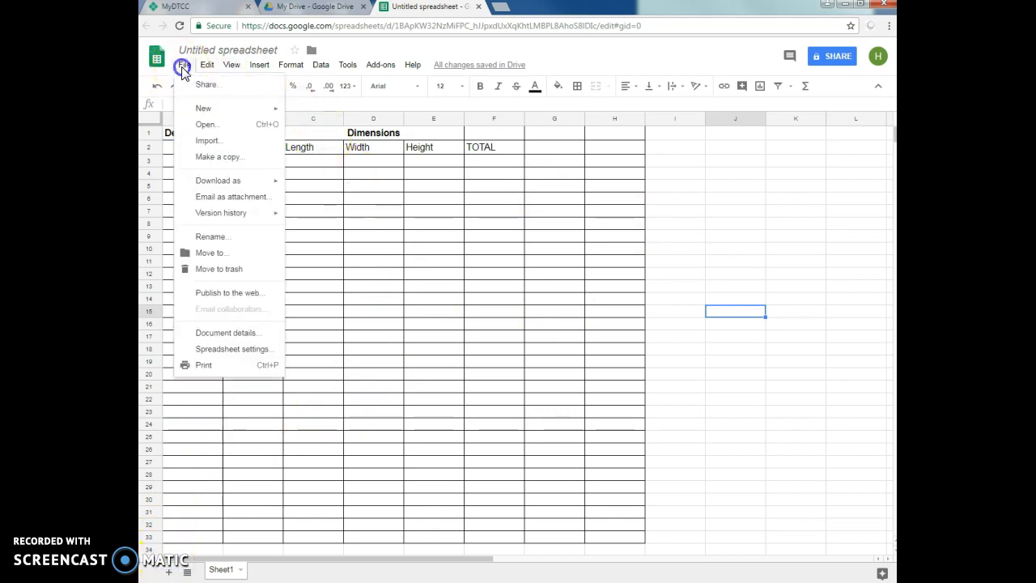
pyautogui.click(204, 365)
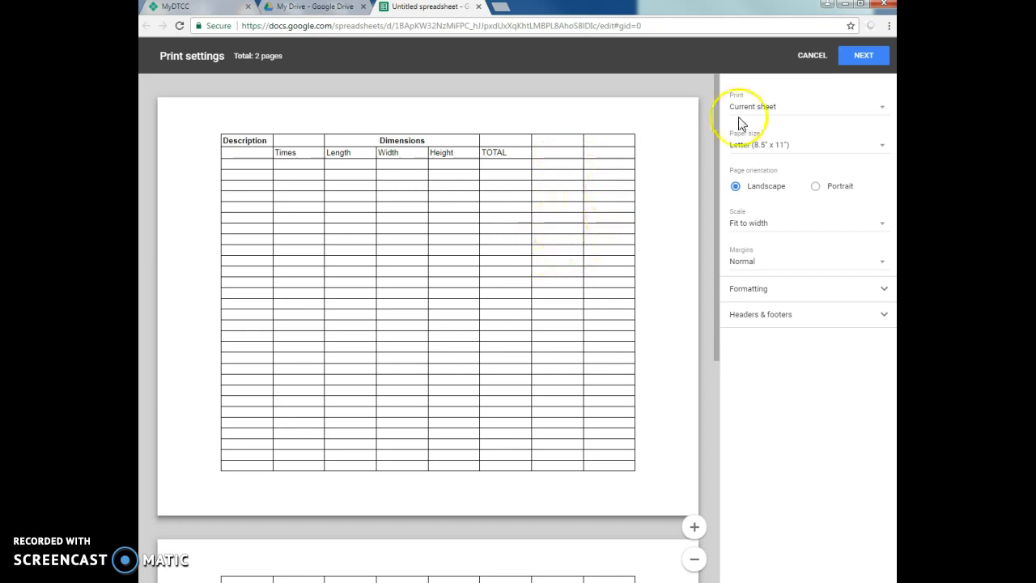
pyautogui.click(812, 55)
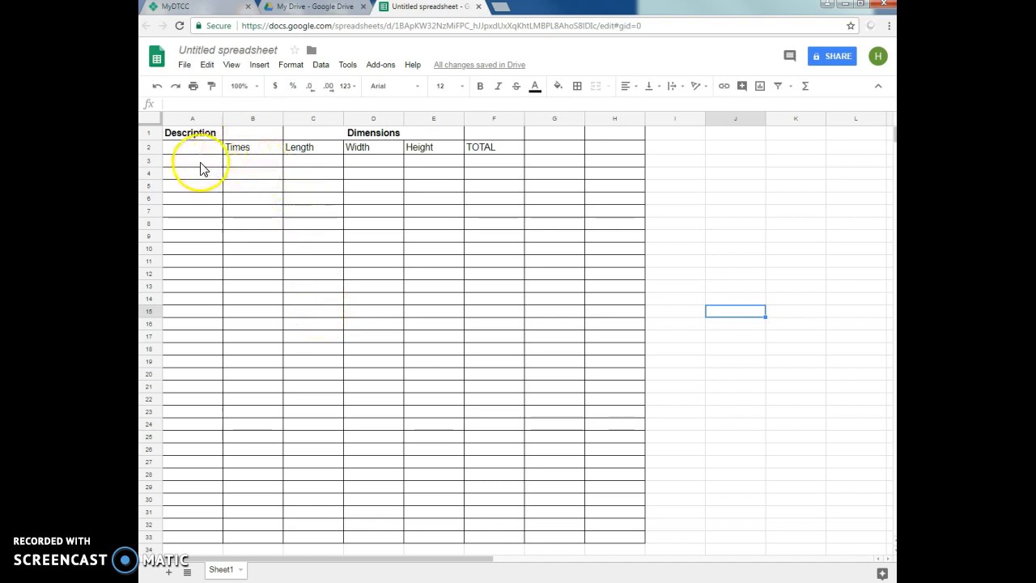
# - Paste the Excavation and Backfill list with Avg. Depth values 3.17, 2.67, 3.83, 3.42 and 3.27 from A3 down, and fit column A to its contents
pyautogui.moveTo(200, 166); pyautogui.dragTo(202, 354)
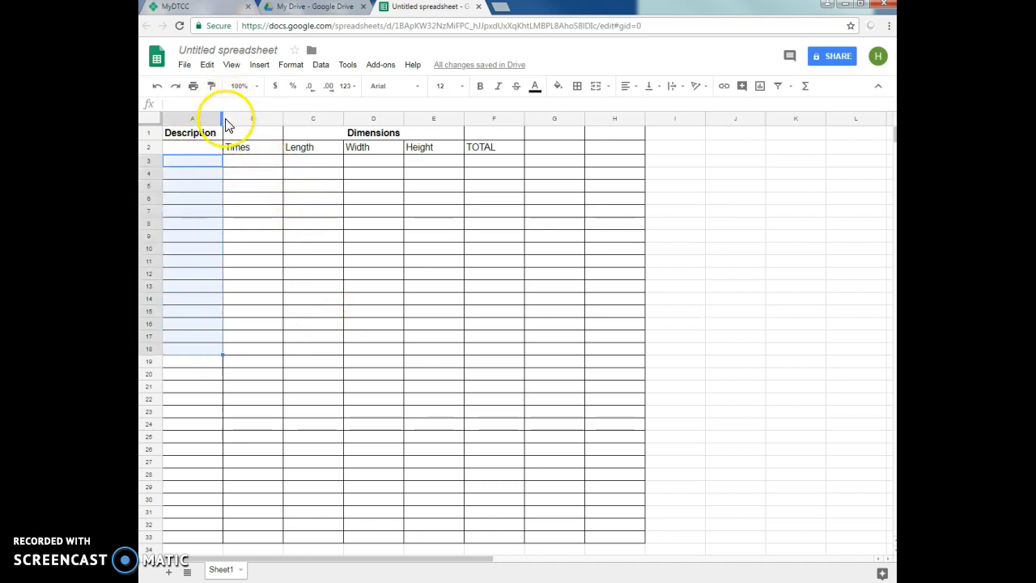
pyautogui.moveTo(223, 118); pyautogui.dragTo(219, 118)
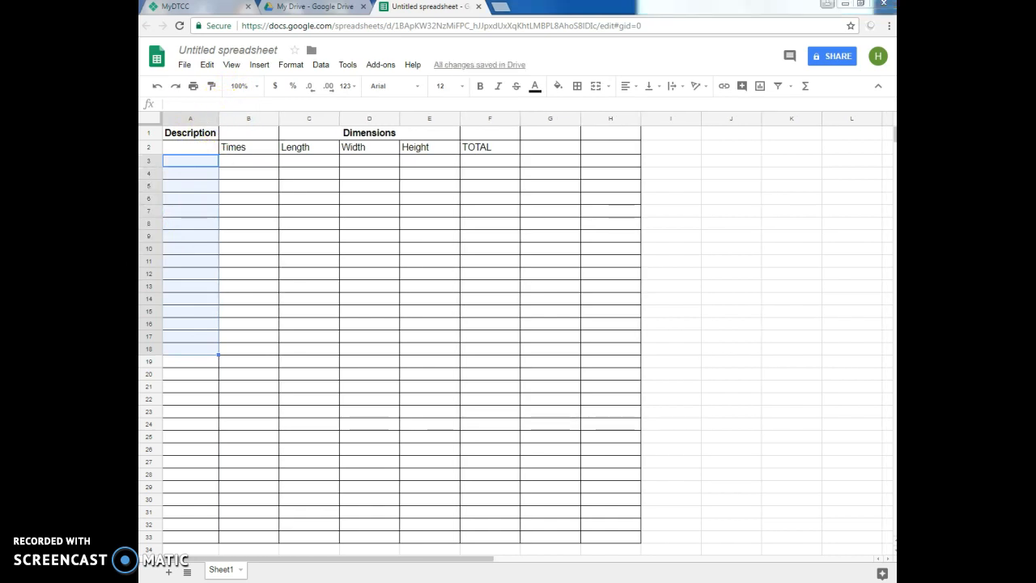
pyautogui.click(197, 160)
pyautogui.write('Excavation and Backfill Avg Depth 3.17 2.66 3.83 3.42 3.27')
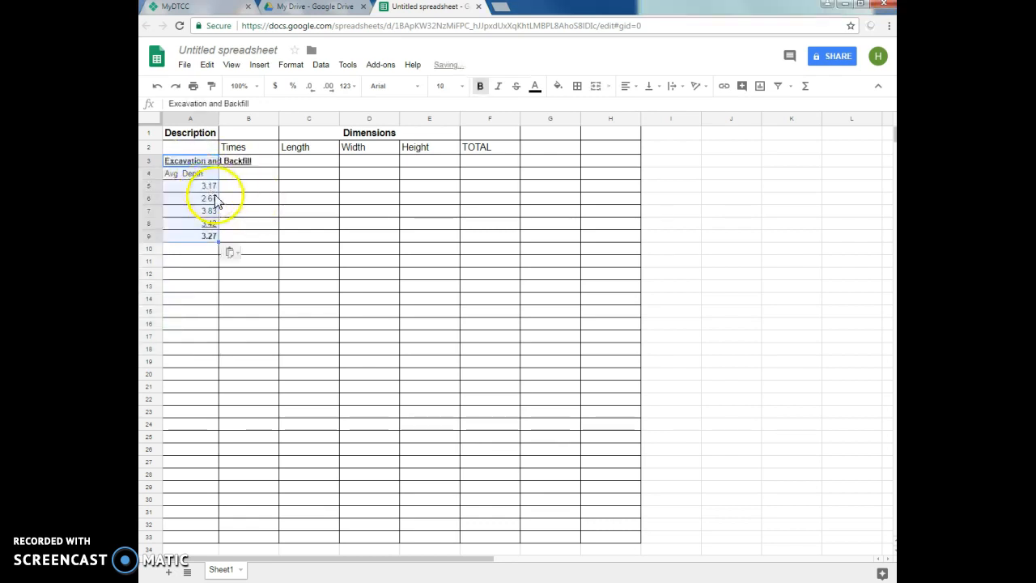
pyautogui.click(260, 262)
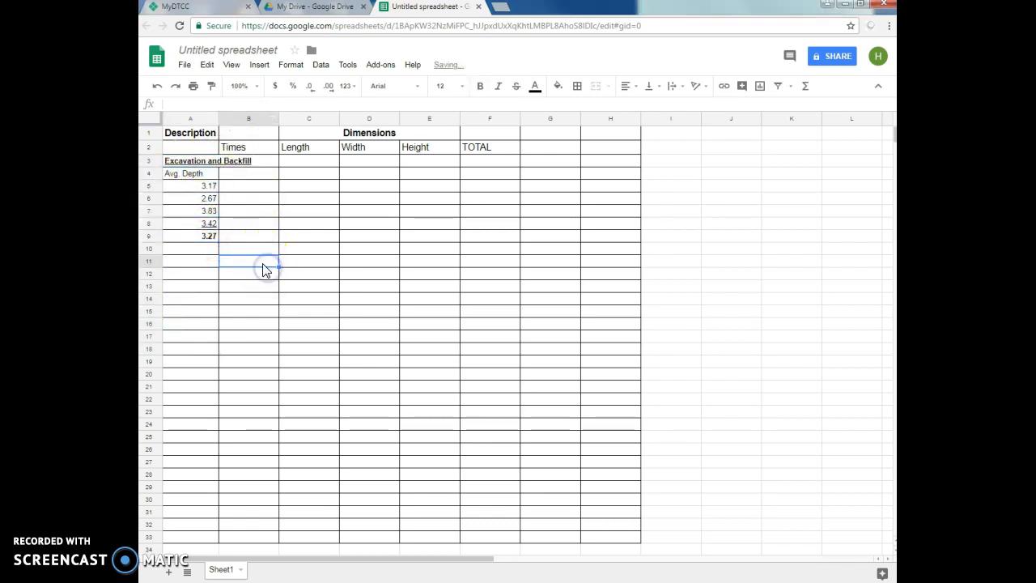
pyautogui.doubleClick(218, 117)
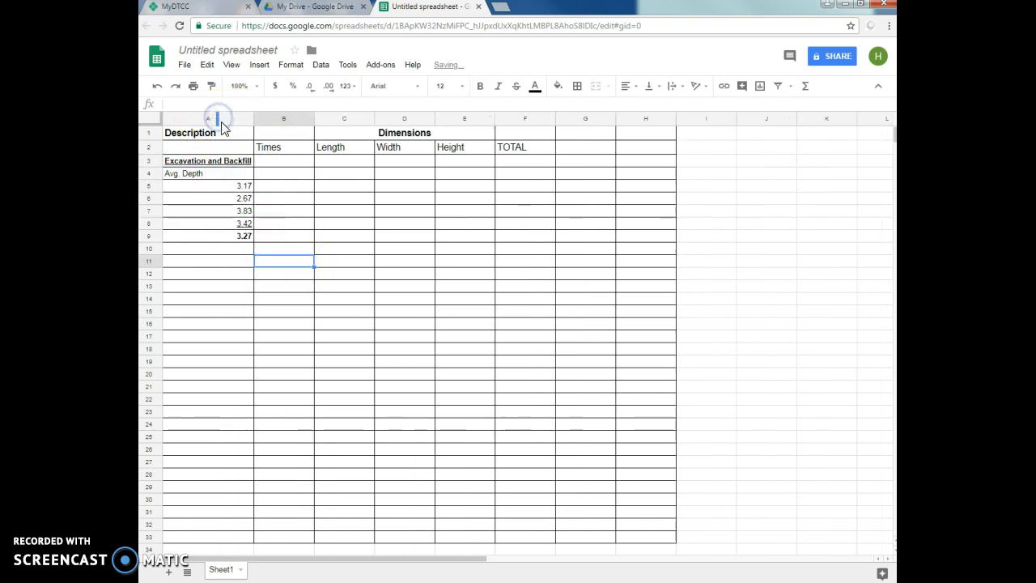
# - Left-align the average depth values in cells A5 to A9
pyautogui.click(239, 192)
pyautogui.moveTo(239, 192); pyautogui.dragTo(238, 234)
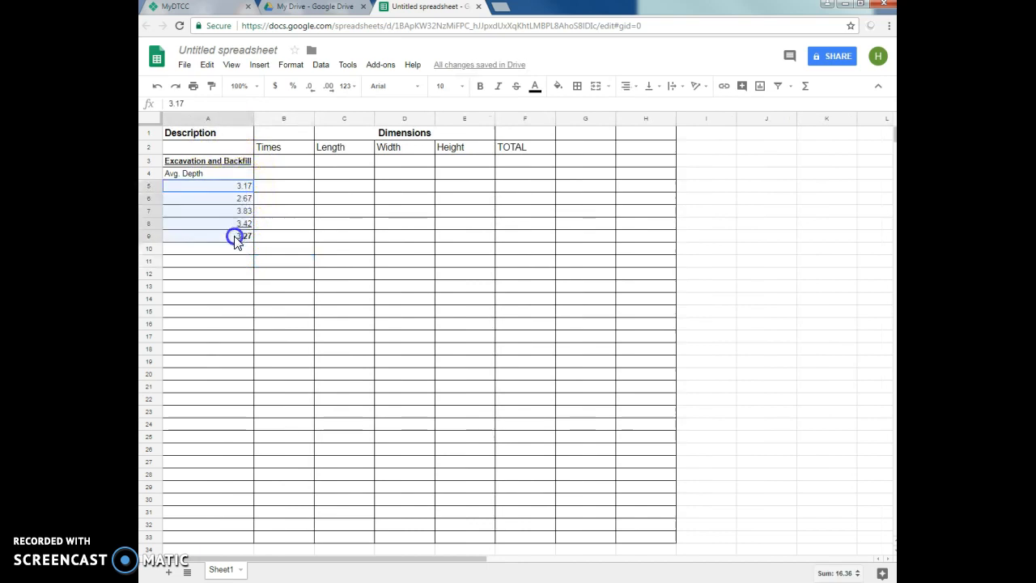
pyautogui.click(637, 94)
pyautogui.click(627, 105)
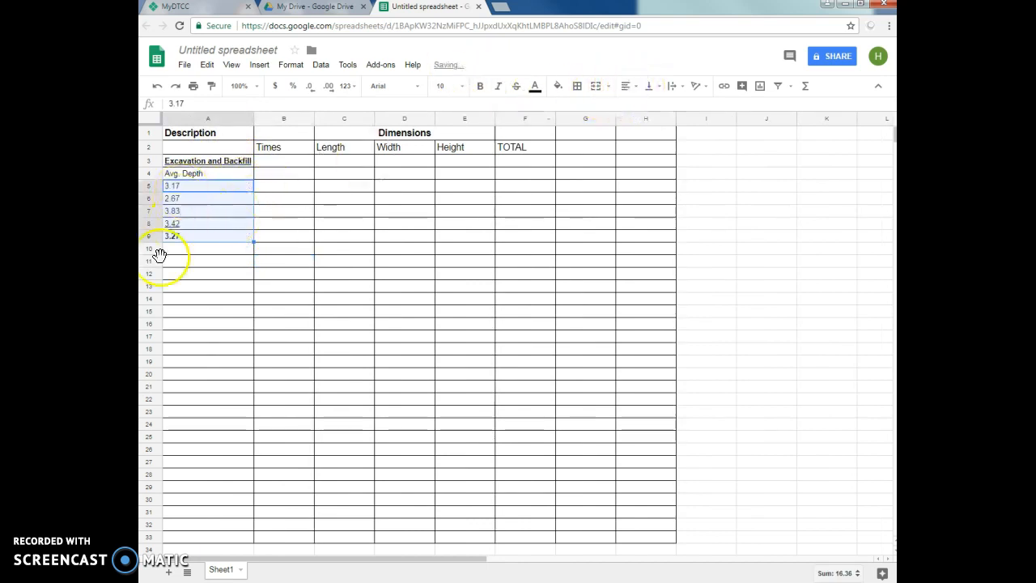
pyautogui.click(184, 290)
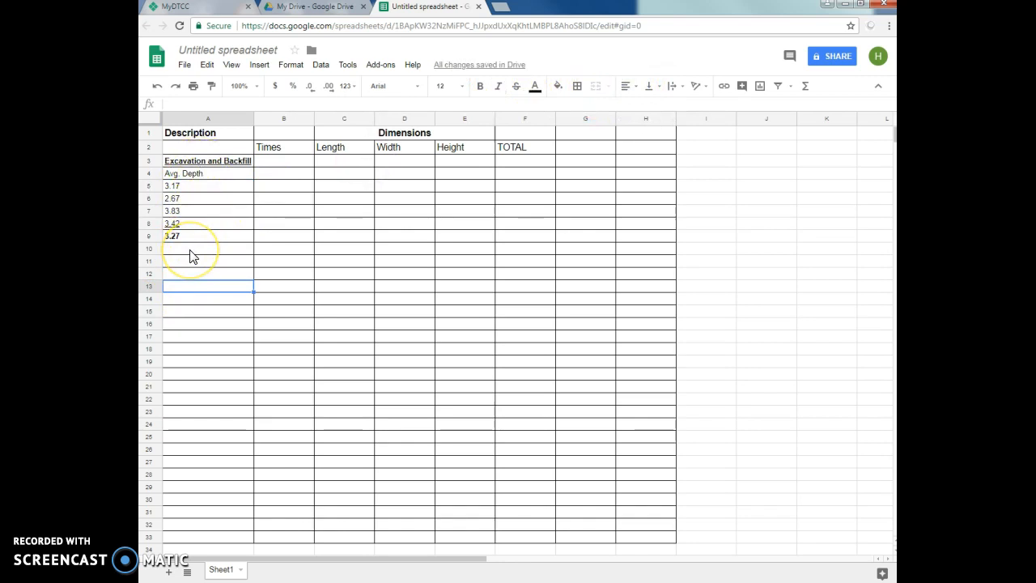
# - Insert one blank column to the left of the Times column
pyautogui.click(274, 119)
pyautogui.rightClick(274, 119)
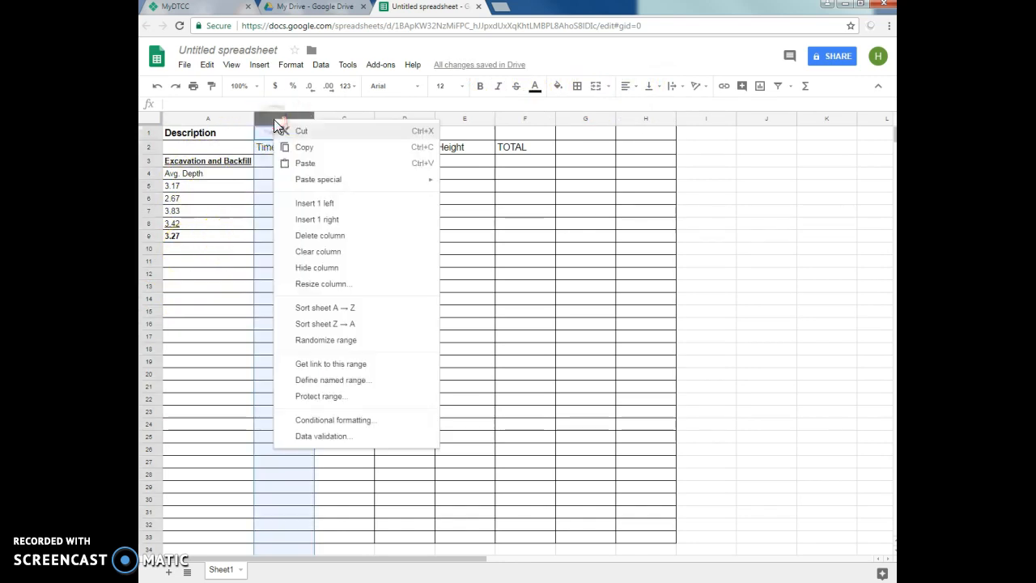
pyautogui.click(301, 205)
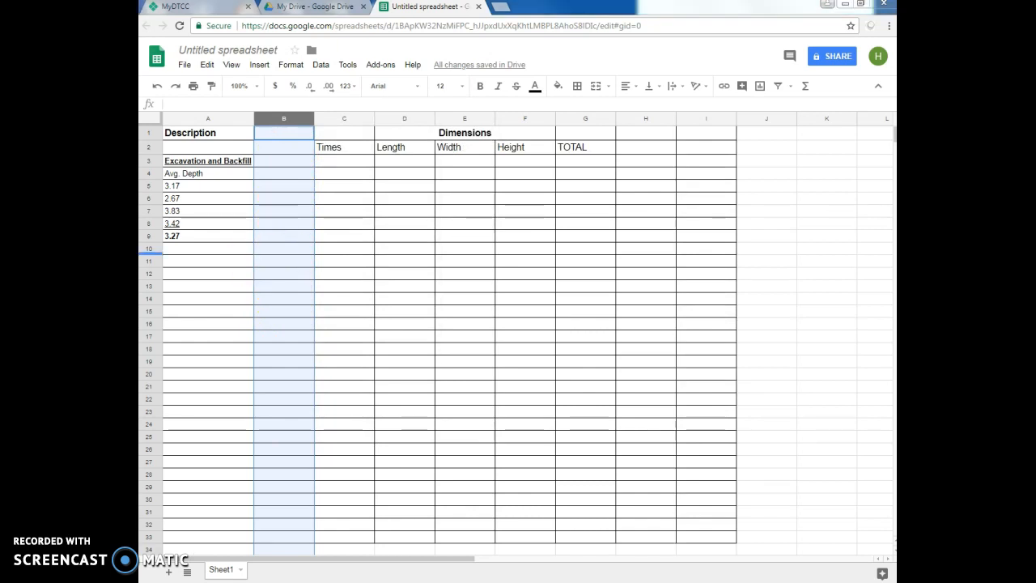
# - Paste the Centerline Perimeter Calculation block (2 x 40, 2 x 28, 4 x .83) from A11 down, widen column A to fit, and check B12's formula
pyautogui.click(195, 261)
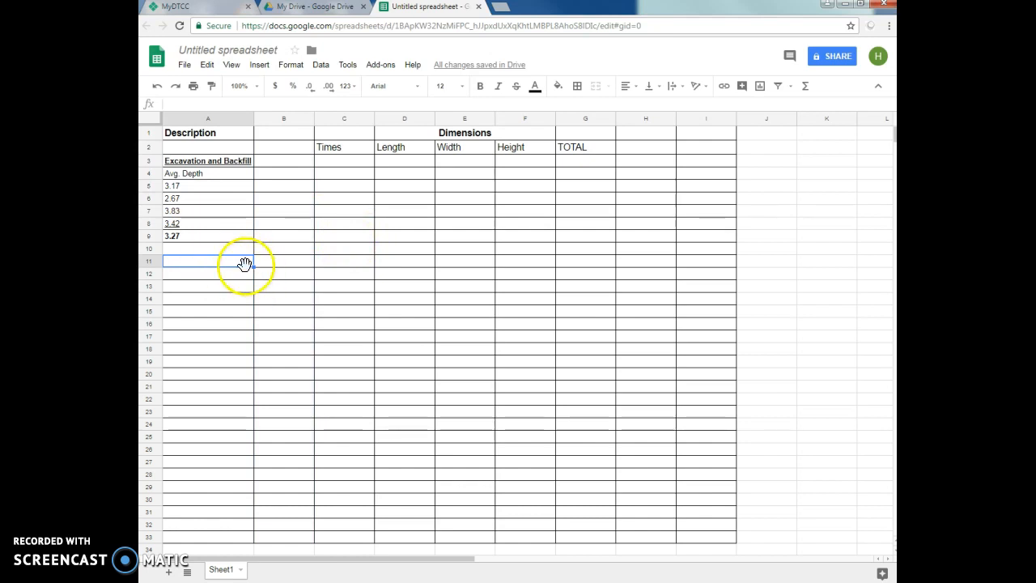
pyautogui.write('Centerline Perimeter Calculation 2 x 40\t80.00 2 x 28\t56.00 Outside wall perimeter\t136.00 4 x .83\t3.32 Centerline of Wall\t132.68')
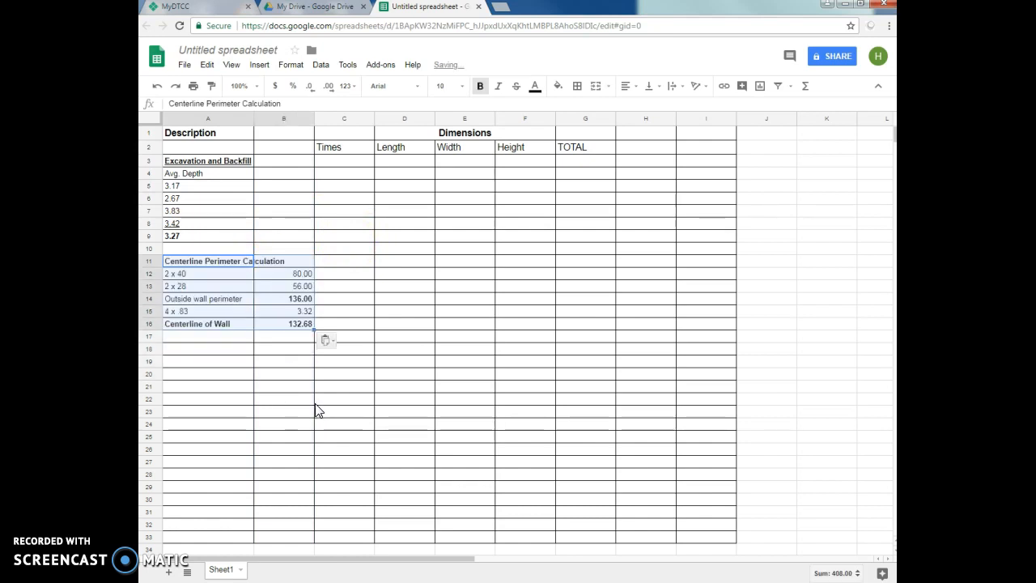
pyautogui.click(361, 387)
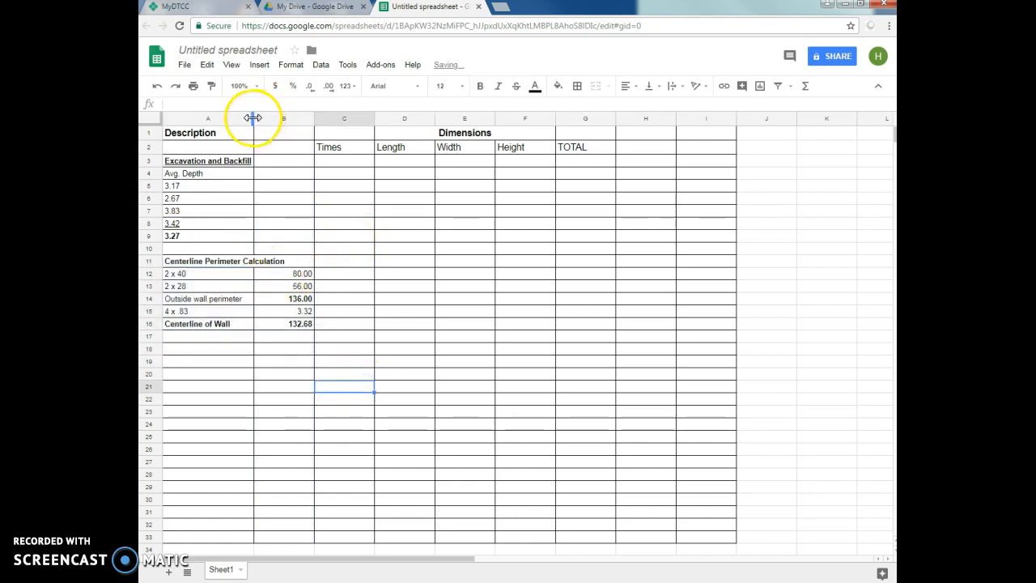
pyautogui.moveTo(254, 117); pyautogui.dragTo(287, 119)
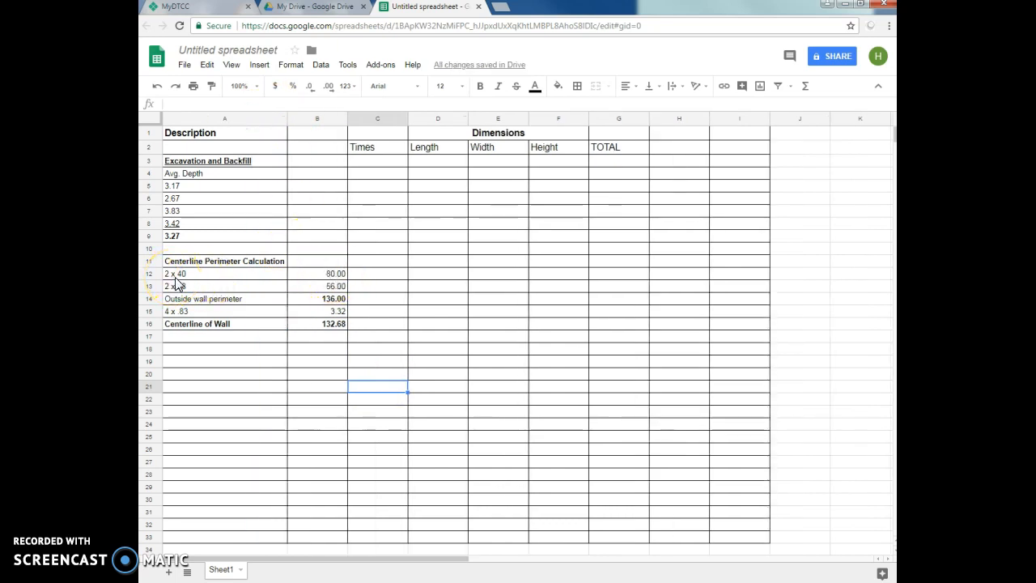
pyautogui.click(336, 276)
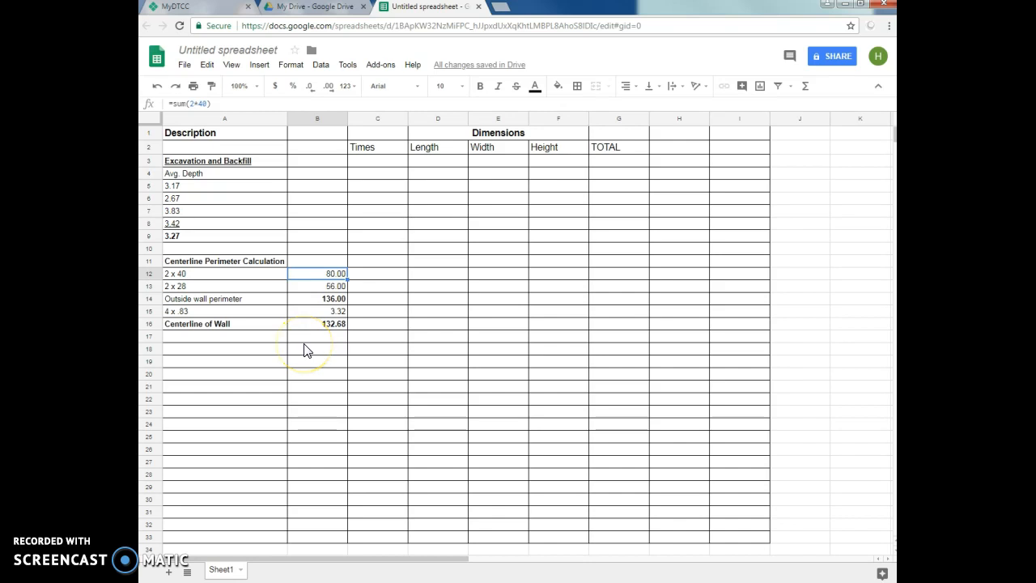
# - Fit the widths of columns C through G, from Times to TOTAL, to their contents
pyautogui.doubleClick(407, 118)
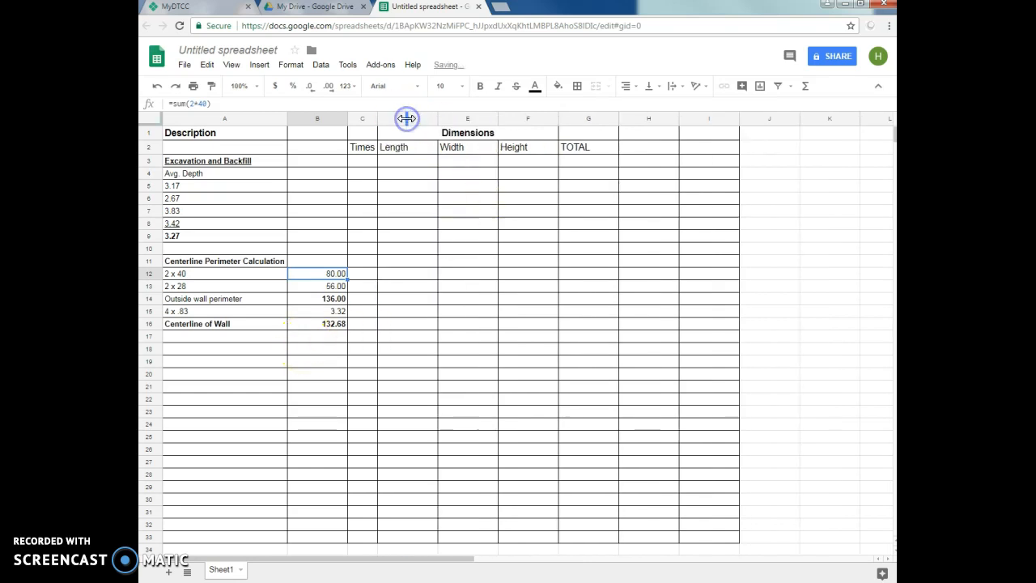
pyautogui.doubleClick(437, 117)
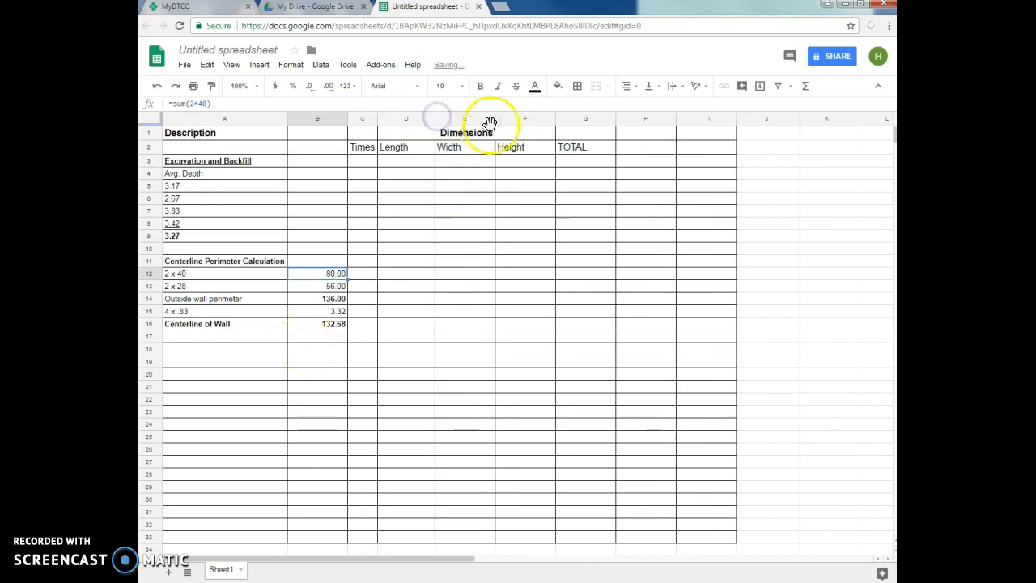
pyautogui.doubleClick(495, 119)
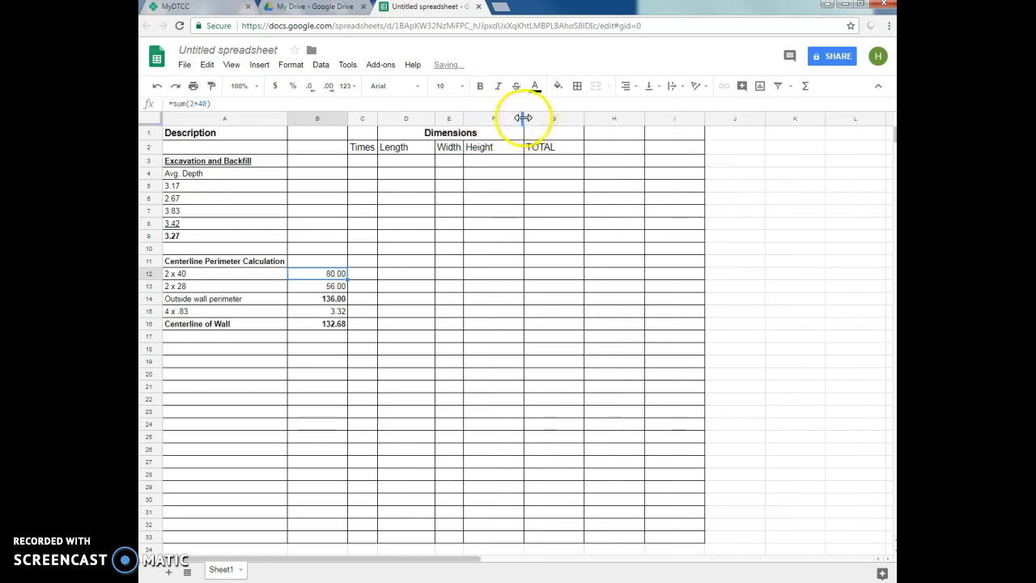
pyautogui.doubleClick(524, 119)
pyautogui.doubleClick(555, 118)
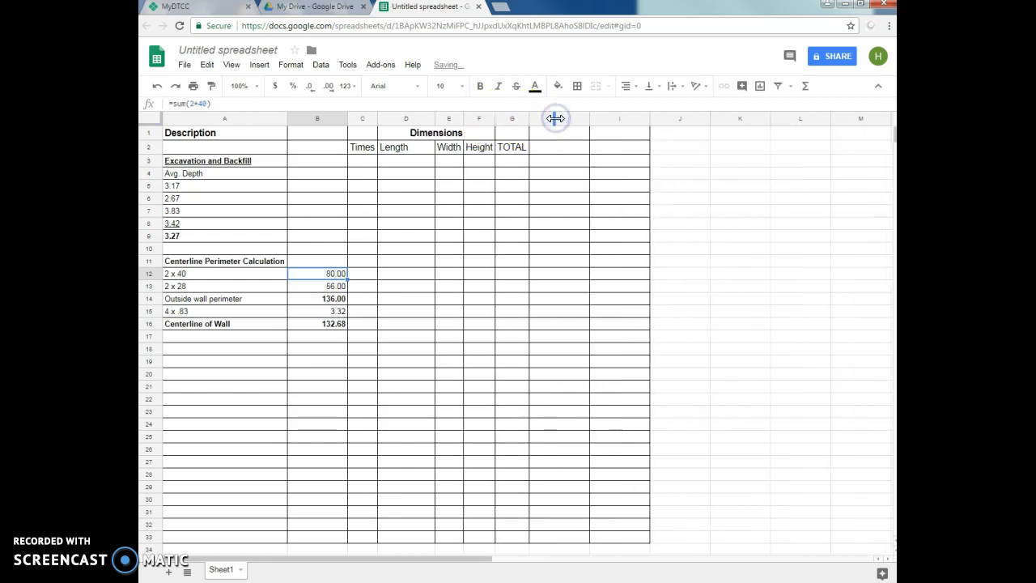
# - Preview both landscape pages of the sheet in the print settings and return to the spreadsheet without printing
pyautogui.click(189, 66)
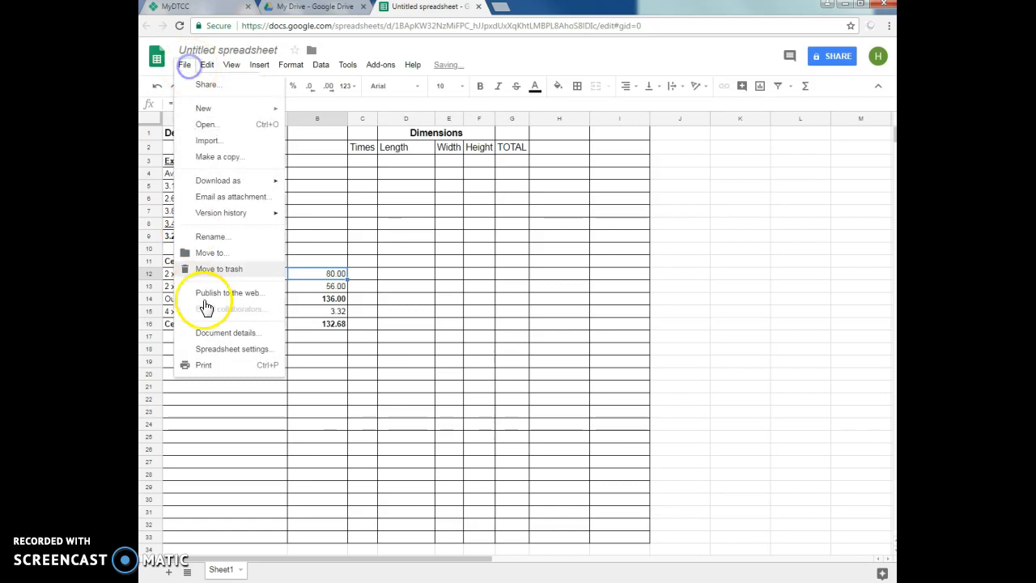
pyautogui.click(210, 366)
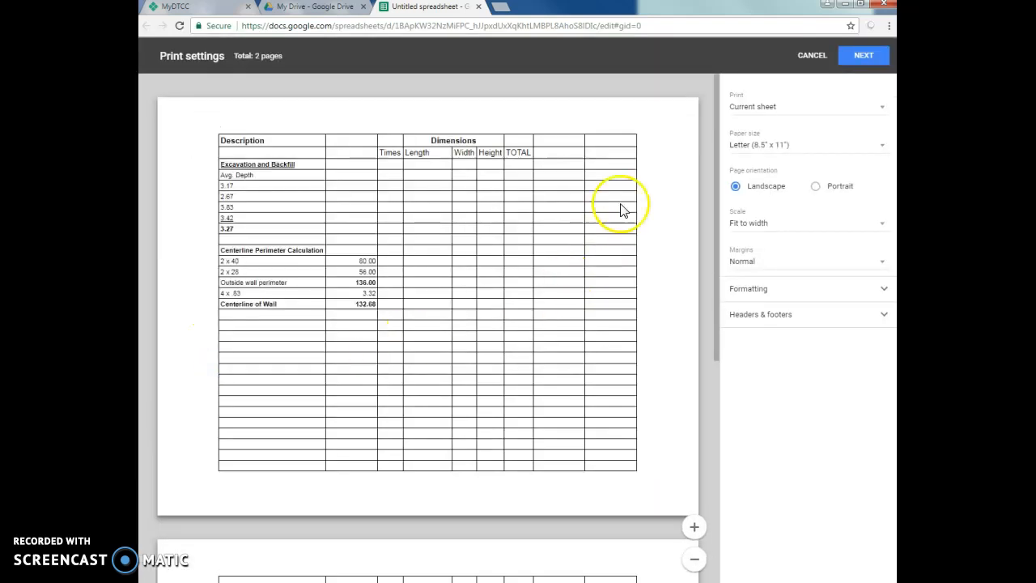
pyautogui.scroll(-2, 429, 396)
pyautogui.scroll(-2, 429, 397)
pyautogui.scroll(3, 430, 397)
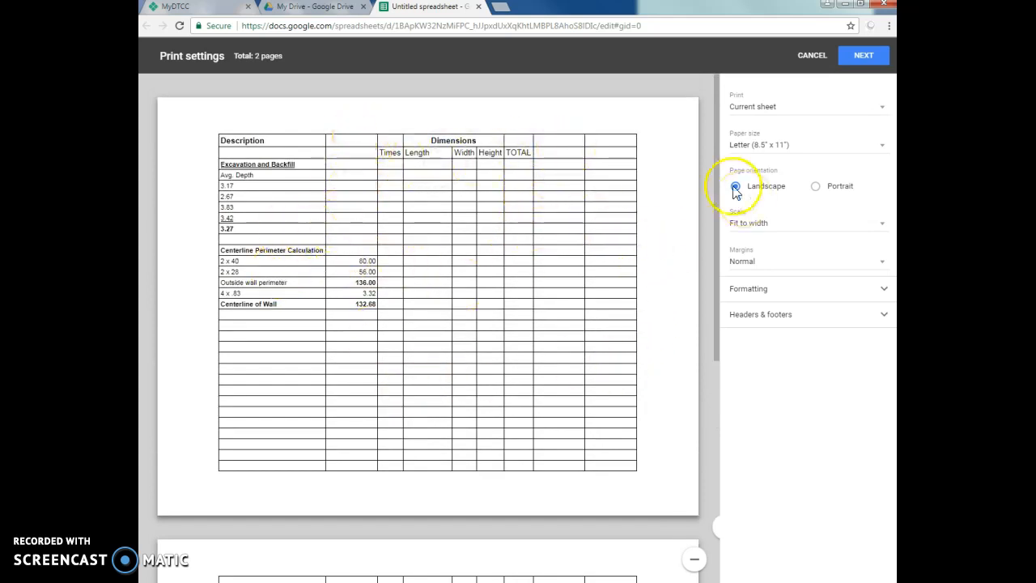
pyautogui.click(813, 59)
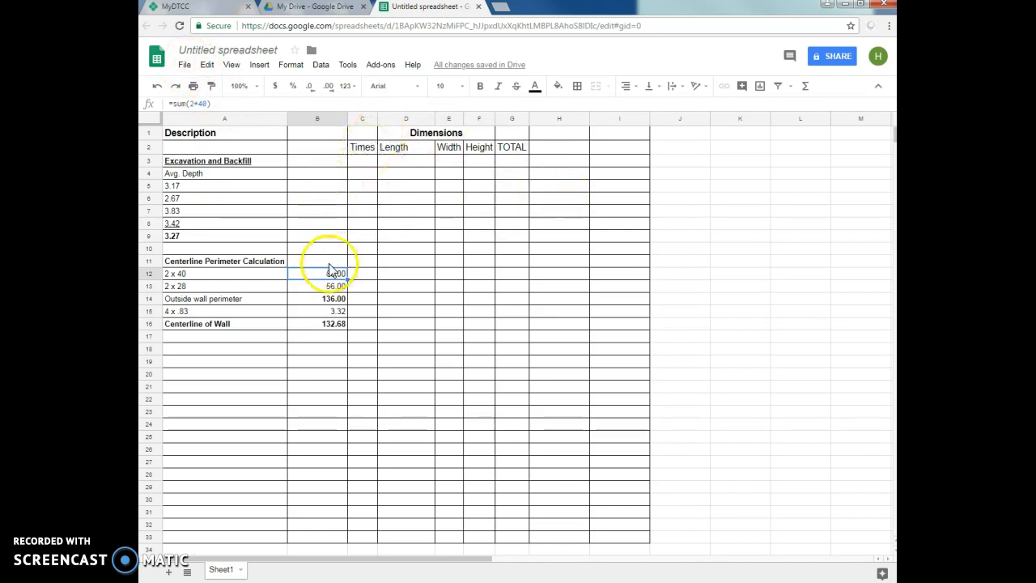
# - Insert two blank rows above the Description and Dimensions header row and select cell A1
pyautogui.click(149, 132)
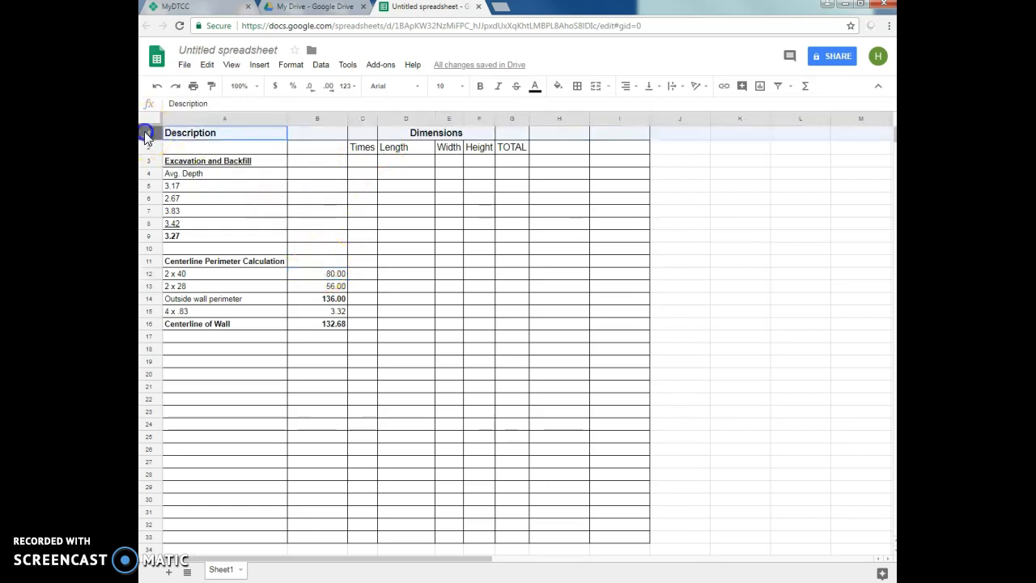
pyautogui.rightClick(150, 132)
pyautogui.click(191, 218)
pyautogui.click(150, 131)
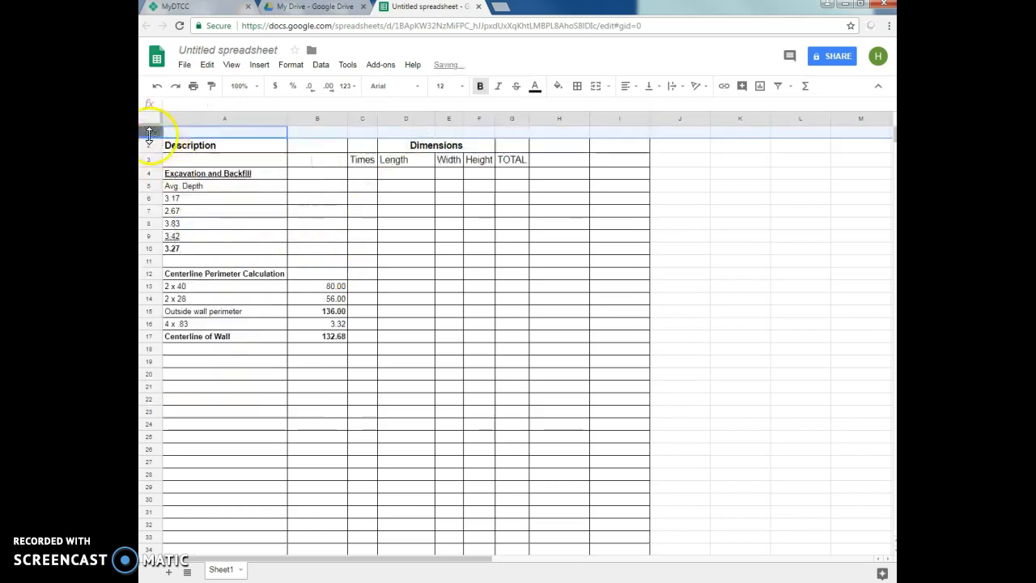
pyautogui.rightClick(150, 132)
pyautogui.click(178, 218)
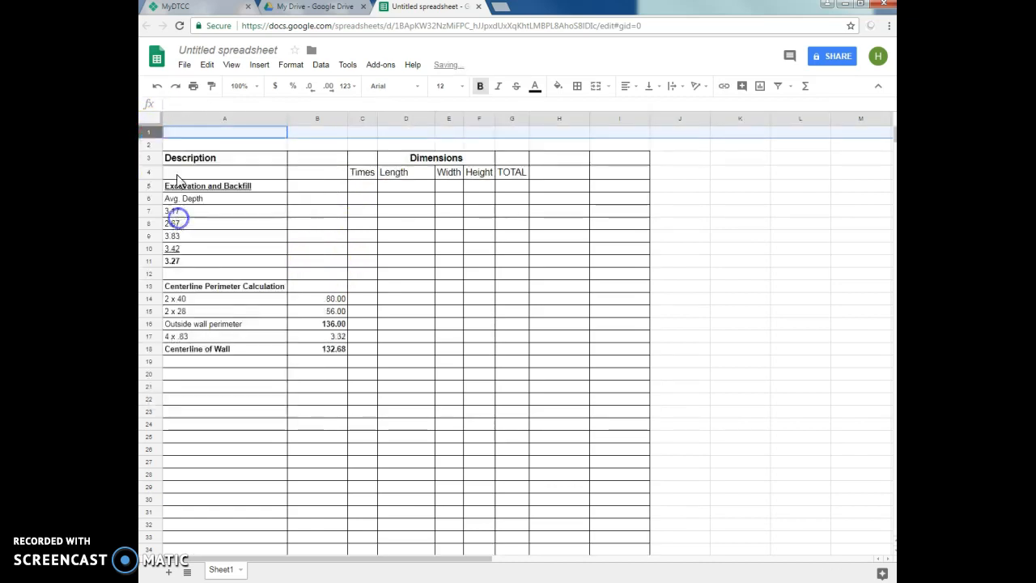
pyautogui.click(229, 134)
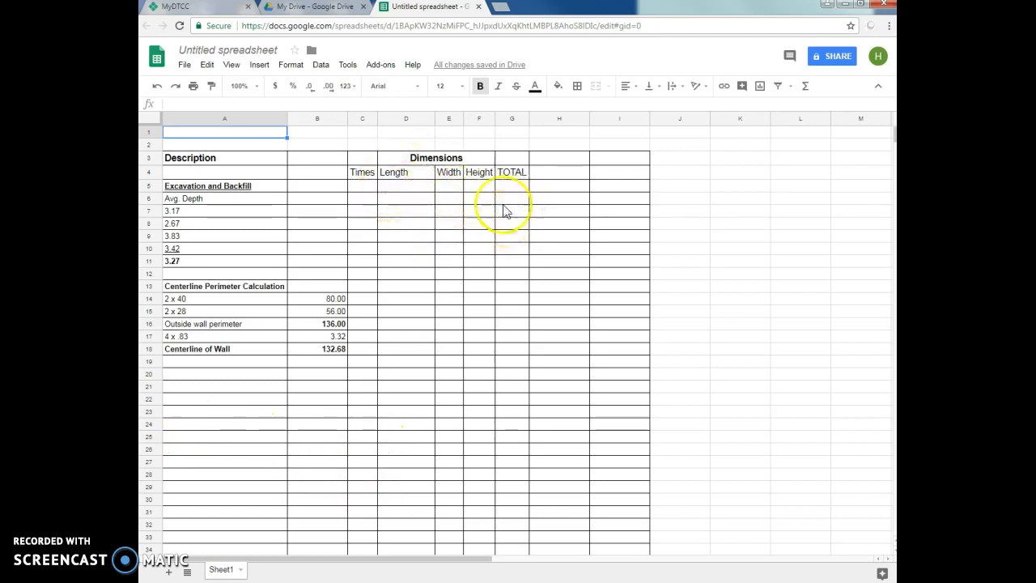
# - Enter the column heading Units in cell H4, beside TOTAL
pyautogui.click(565, 179)
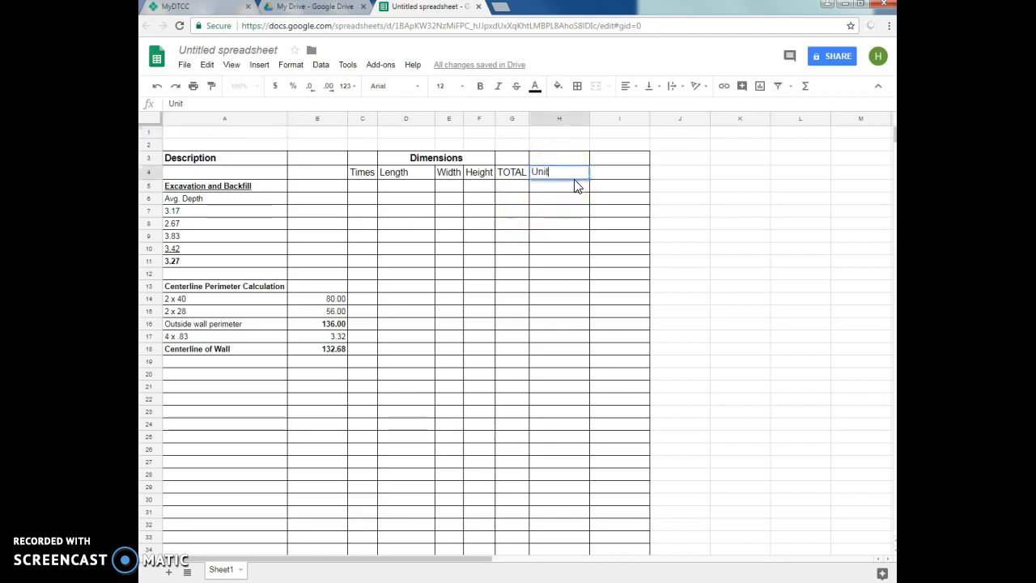
pyautogui.click(577, 223)
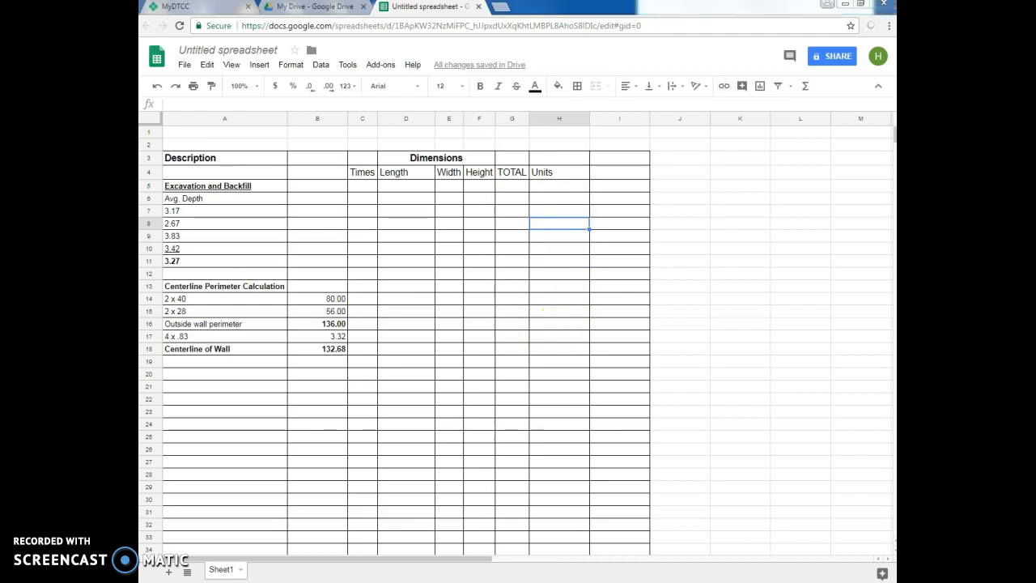
# - Paste the EXCAV CRAWLSPACE rows from A20, with dimensions 47.27, 35.27 and 3.27 and totals in CF and CY
pyautogui.moveTo(186, 375); pyautogui.dragTo(604, 394)
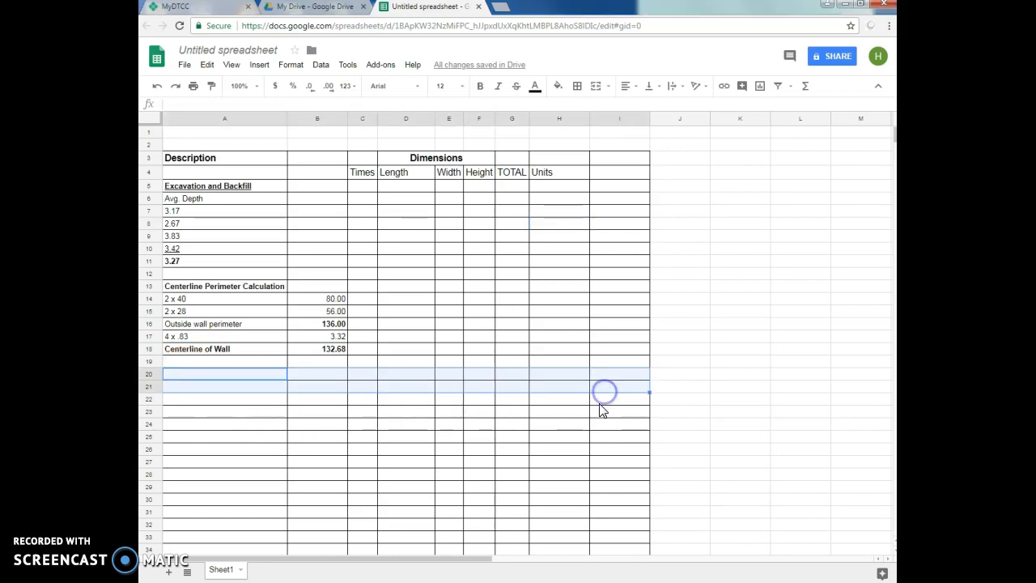
pyautogui.write('EXCAV CRAWLSPACE\t\t\t47.27\t35.27\t3.27\t5,451.79\tCF \t\t\t\t\t\t201.92\tCY')
pyautogui.click(397, 459)
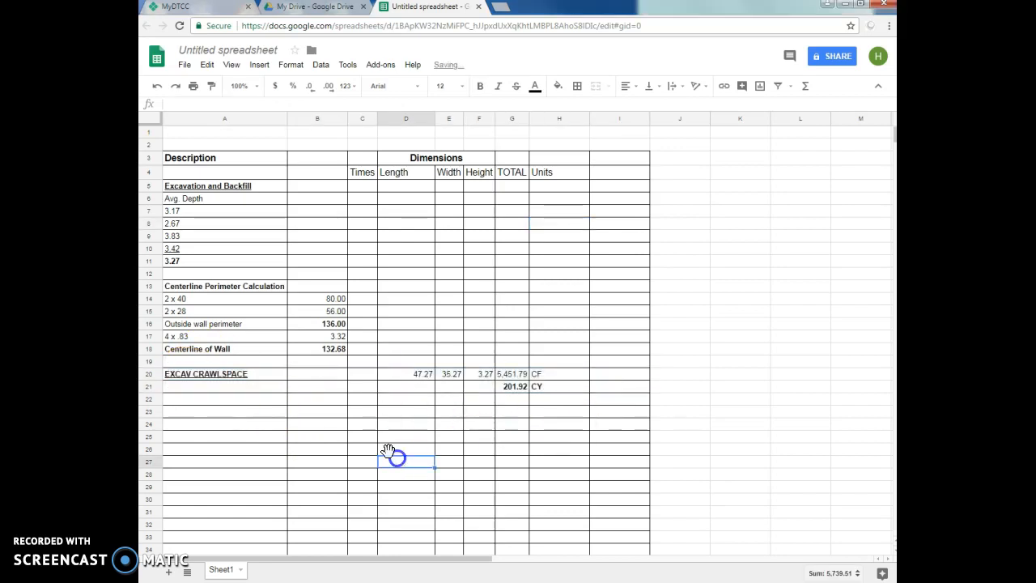
# - Inspect the description, length, total formulas and units of the EXCAV CRAWLSPACE entry in rows 20 and 21
pyautogui.click(223, 376)
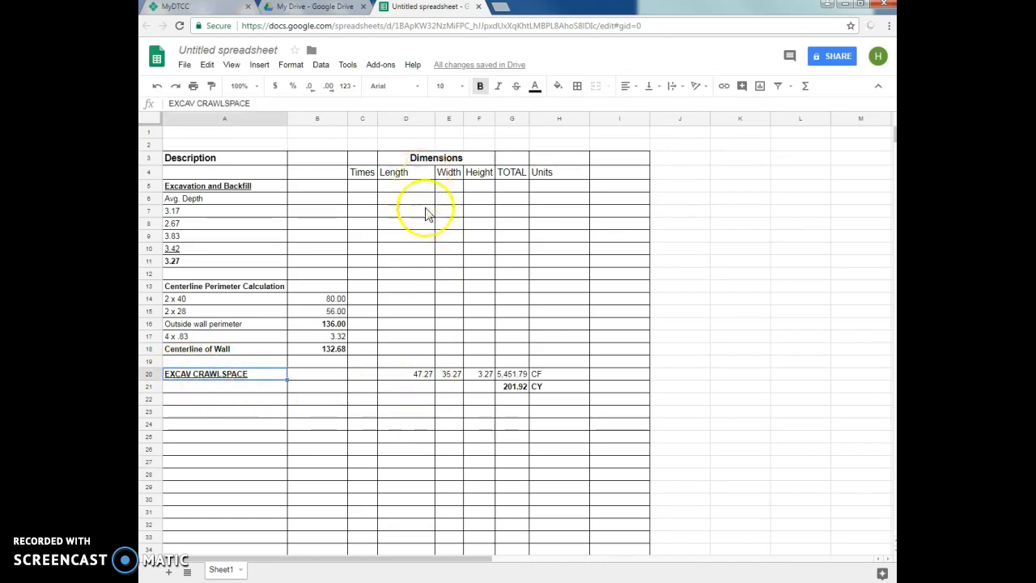
pyautogui.click(422, 375)
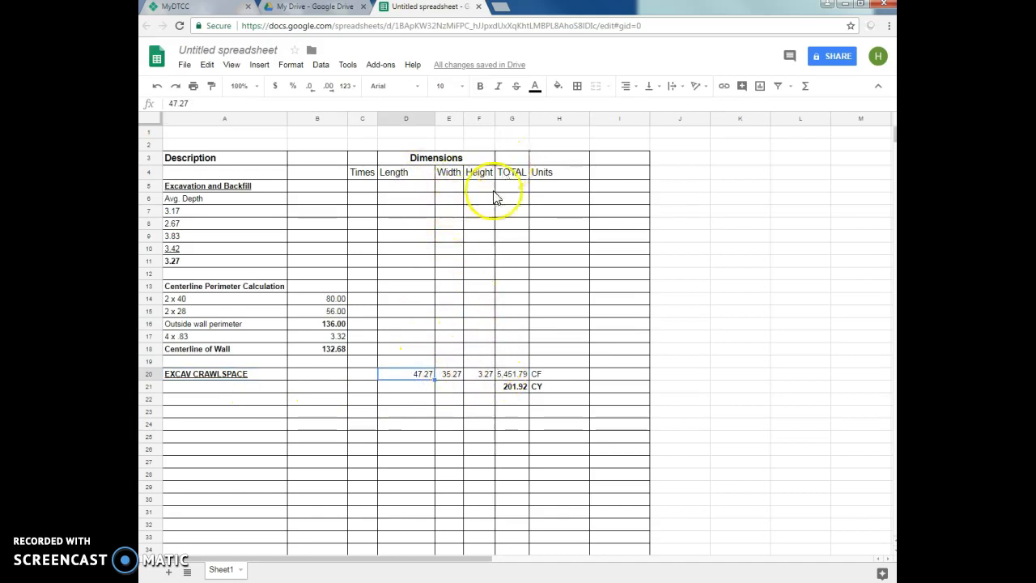
pyautogui.click(522, 373)
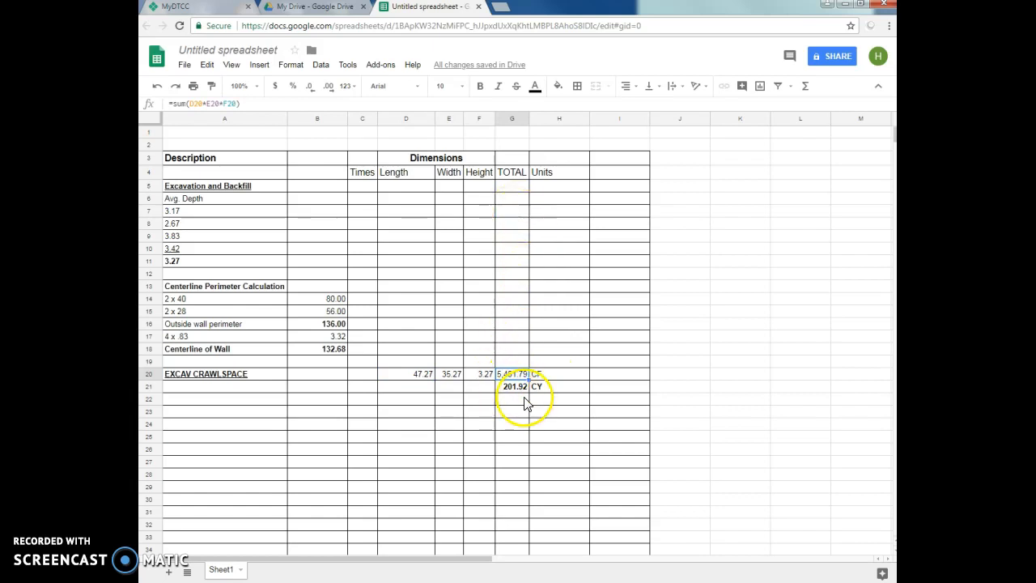
pyautogui.click(554, 376)
pyautogui.click(517, 389)
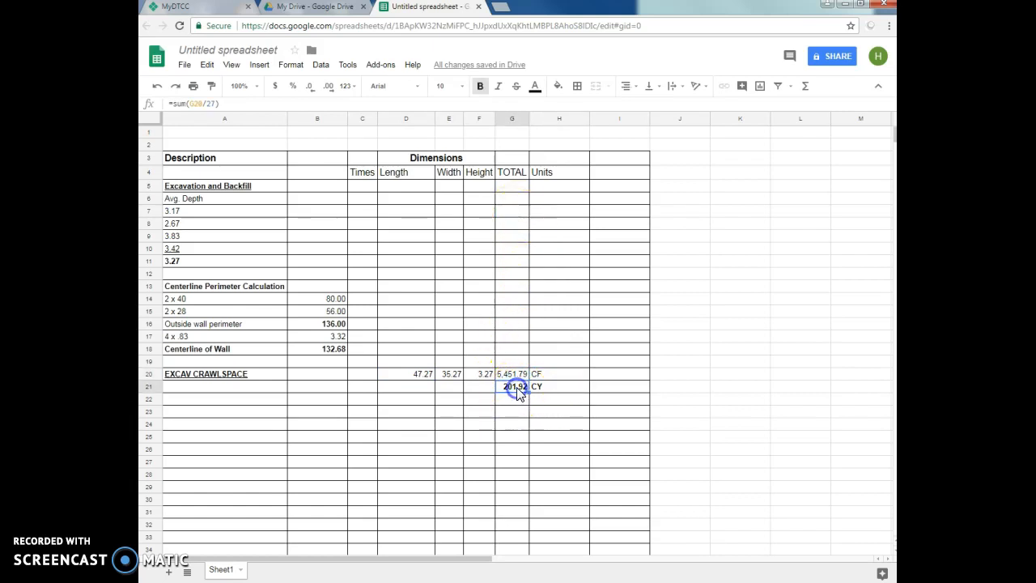
pyautogui.click(544, 394)
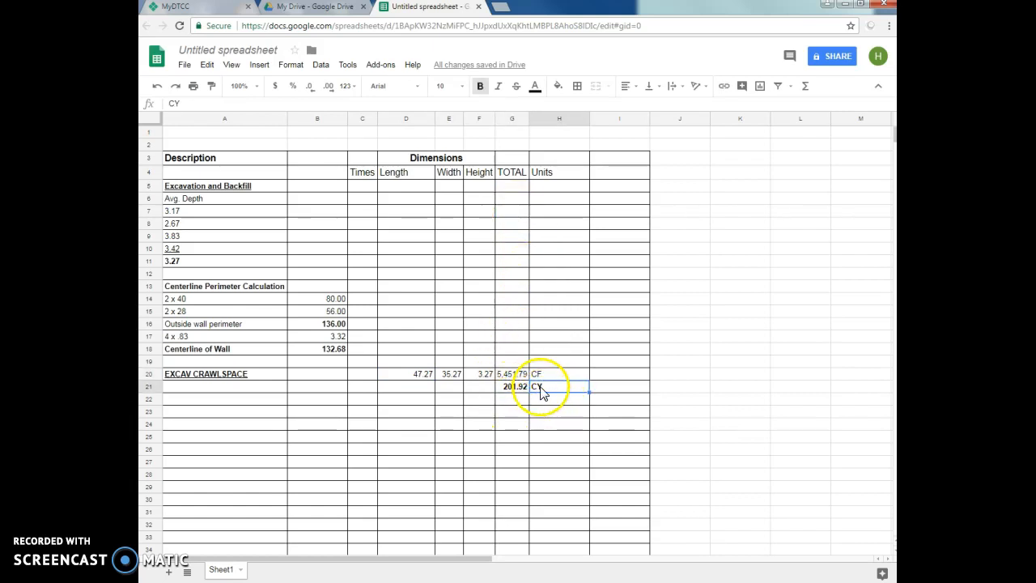
pyautogui.click(530, 413)
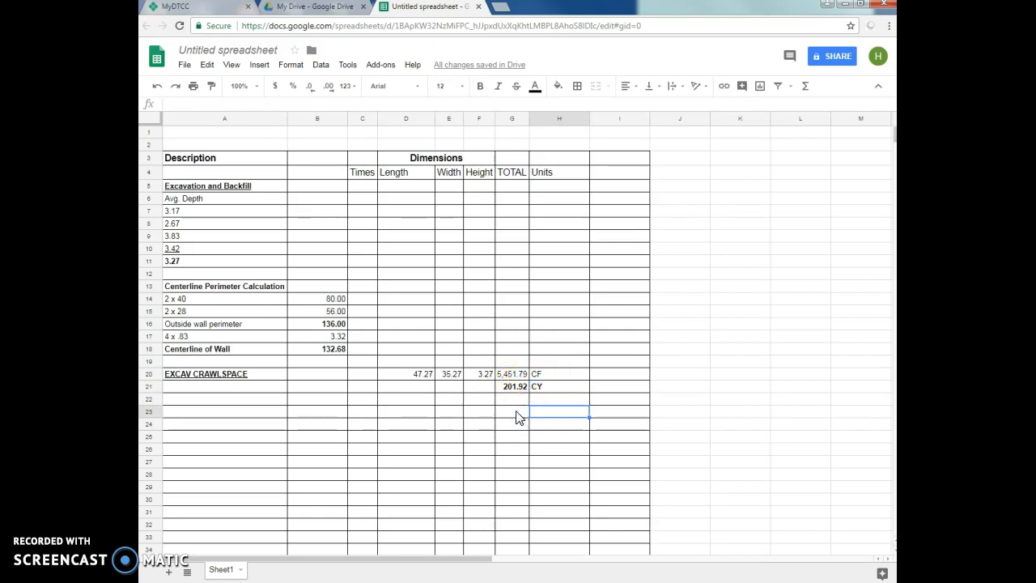
pyautogui.moveTo(434, 118); pyautogui.dragTo(433, 118)
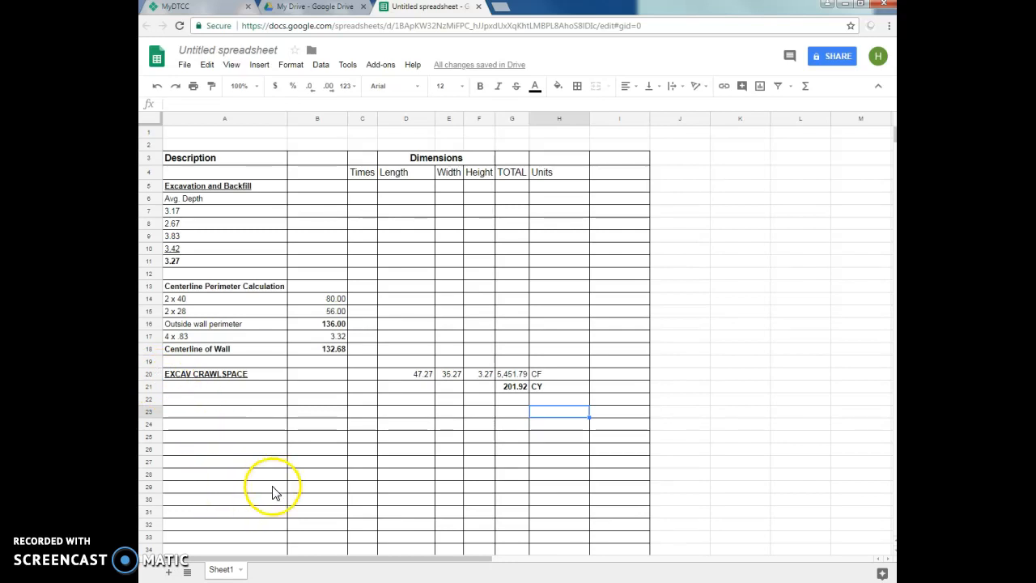
# - Paste the CONC. WALL CRAWLSPACE block from A23, with dimensions 132.68, 0.83, 4 and the LESS CRAWLSPACE ATTIC ACCESS row of 2.67, 2.00, 0.83
pyautogui.moveTo(212, 414)
pyautogui.mouseDown()
pyautogui.moveTo(541, 492)
pyautogui.moveTo(542, 514)
pyautogui.mouseUp()
pyautogui.write('CONC. WALL CRAWLSPACE \t\t\t132.68\t0.83\t4\t440.50\tCF  LESS CRAWLSPACE ATTIC ACCESS\t\t\t2.67\t2.00\t0.83\t4.43\tCF \t\t\t\t\t\t16.15\tCY')
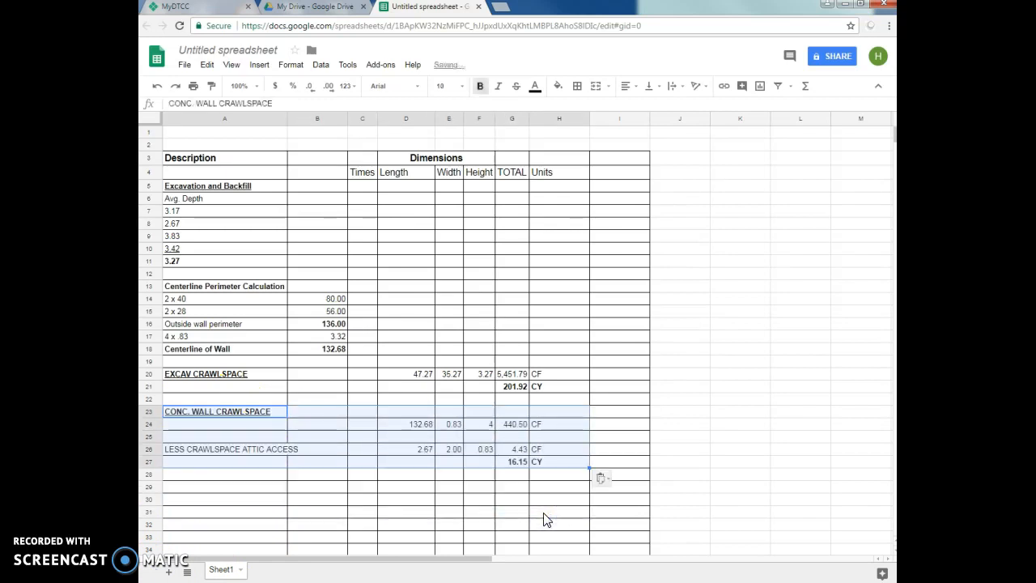
pyautogui.click(192, 435)
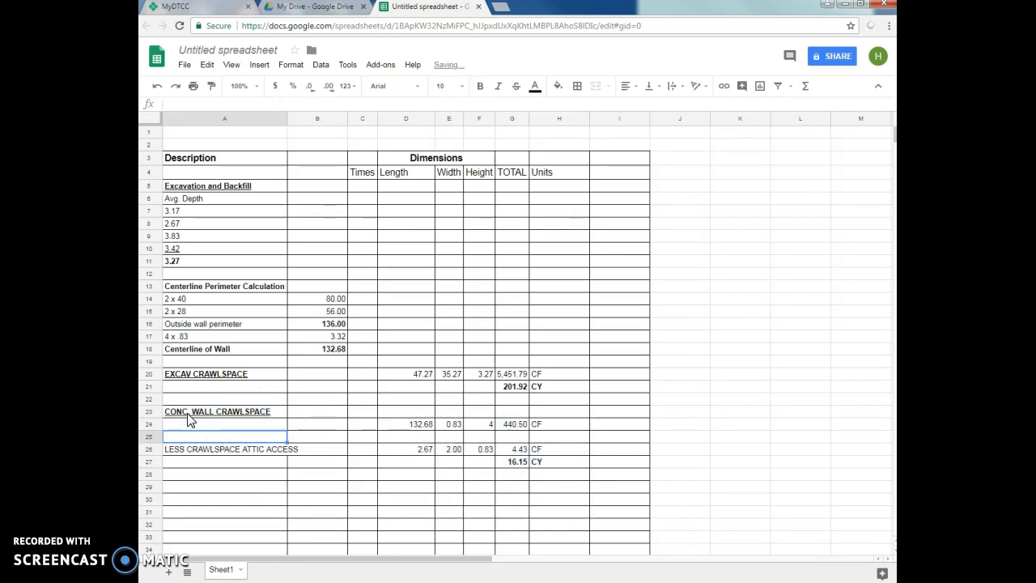
# - Widen column A so the LESS CRAWLSPACE ATTIC ACCESS description fits within it
pyautogui.click(196, 454)
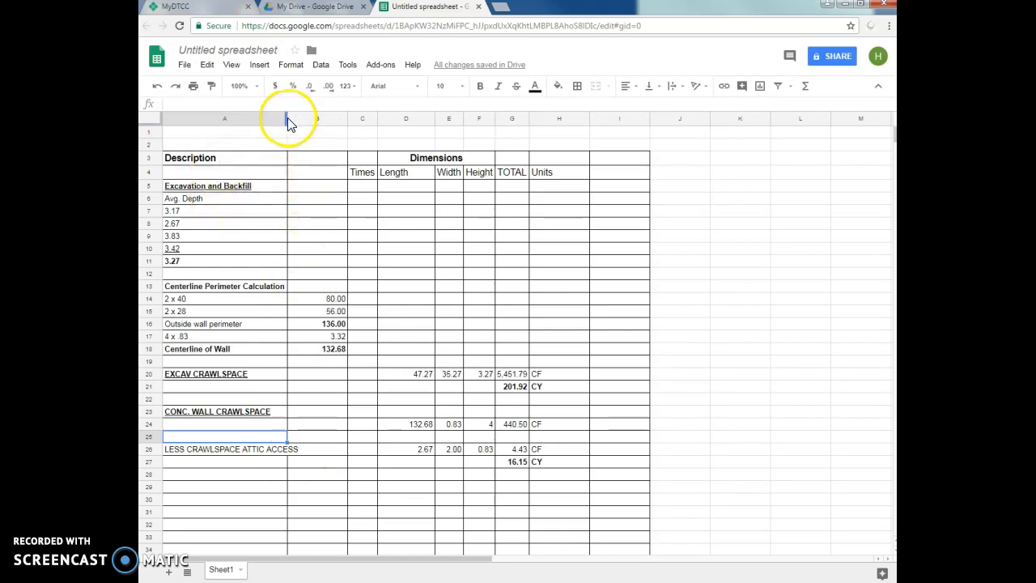
pyautogui.moveTo(287, 118); pyautogui.dragTo(300, 118)
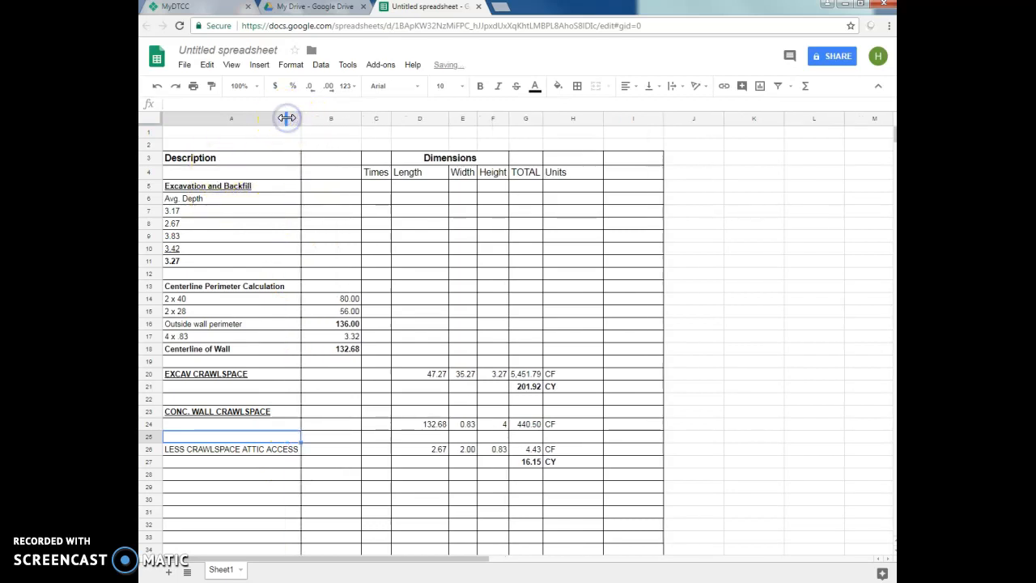
pyautogui.click(312, 496)
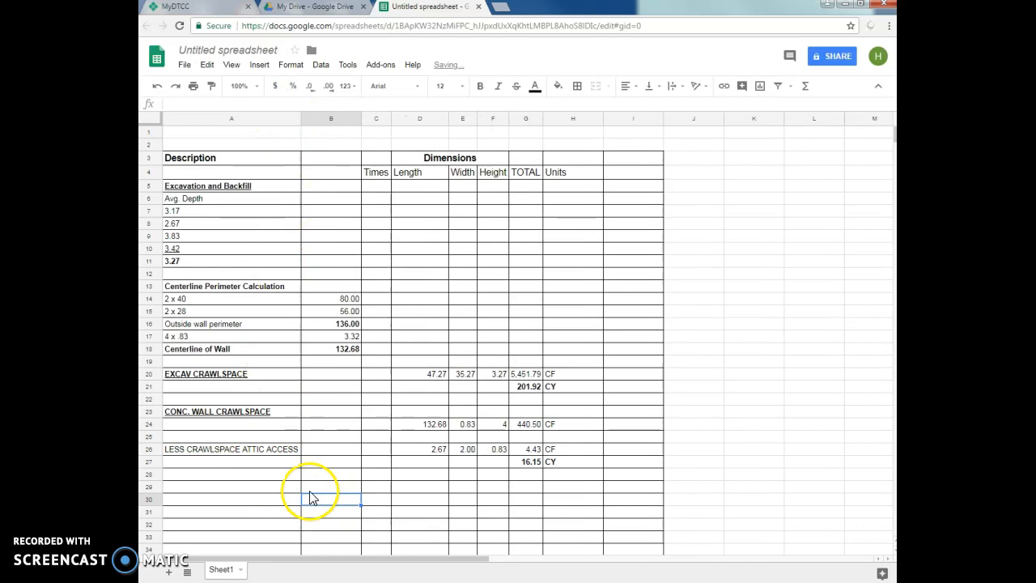
# - Preview the takeoff sheet's printed layout and page settings, and return to the spreadsheet without printing
pyautogui.click(191, 66)
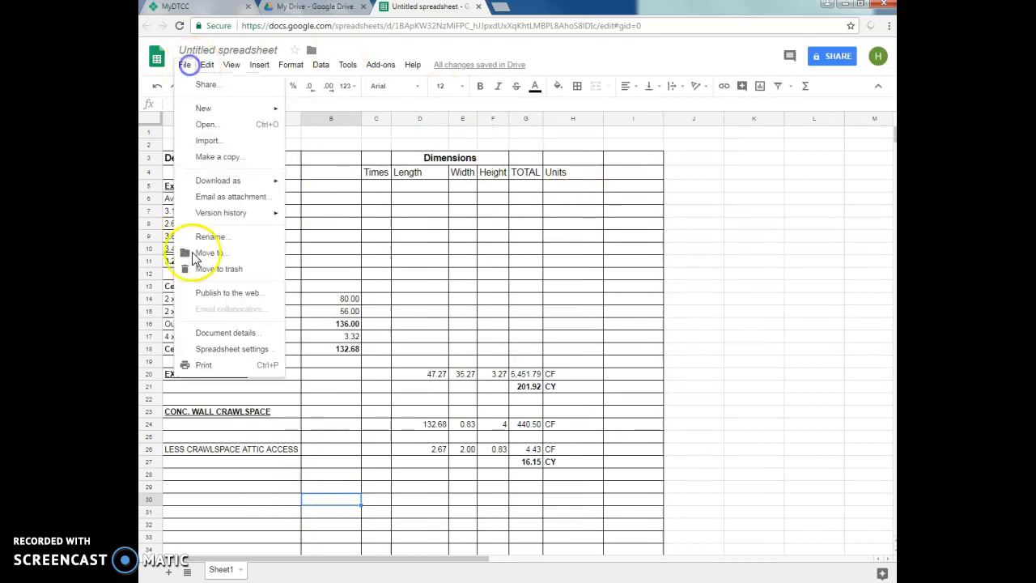
pyautogui.click(212, 366)
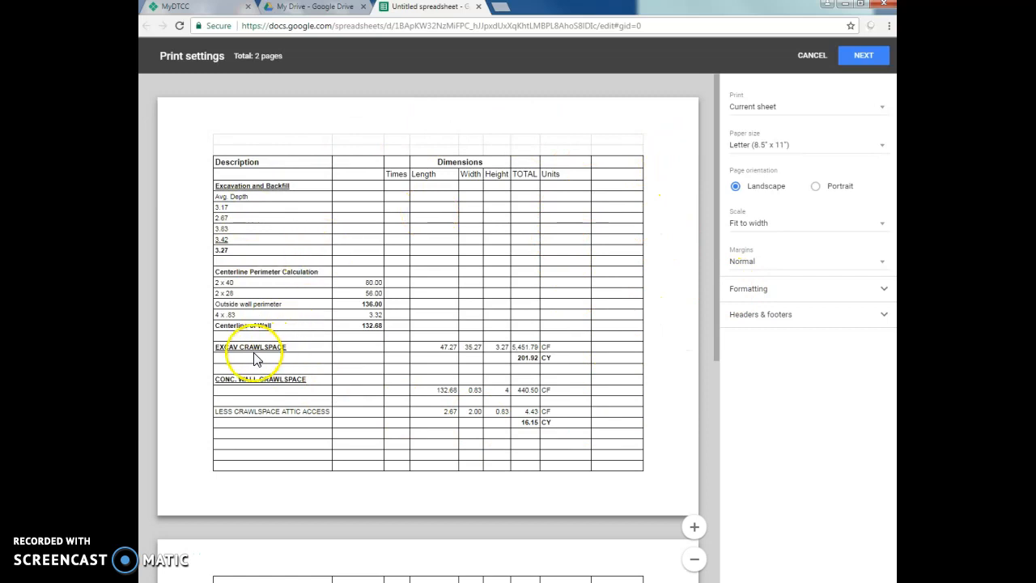
pyautogui.click(812, 56)
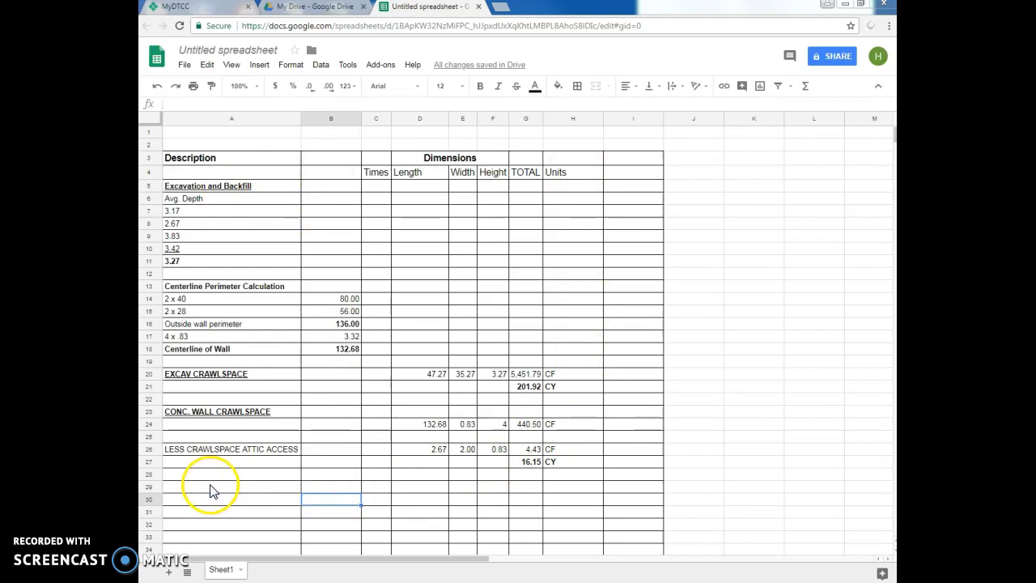
# - Clear the crawlspace excavation and concrete wall entries in rows 20 to 27 and the centerline perimeter results in B14:B18
pyautogui.moveTo(194, 361); pyautogui.dragTo(564, 478)
pyautogui.press('Delete')
pyautogui.click(267, 449)
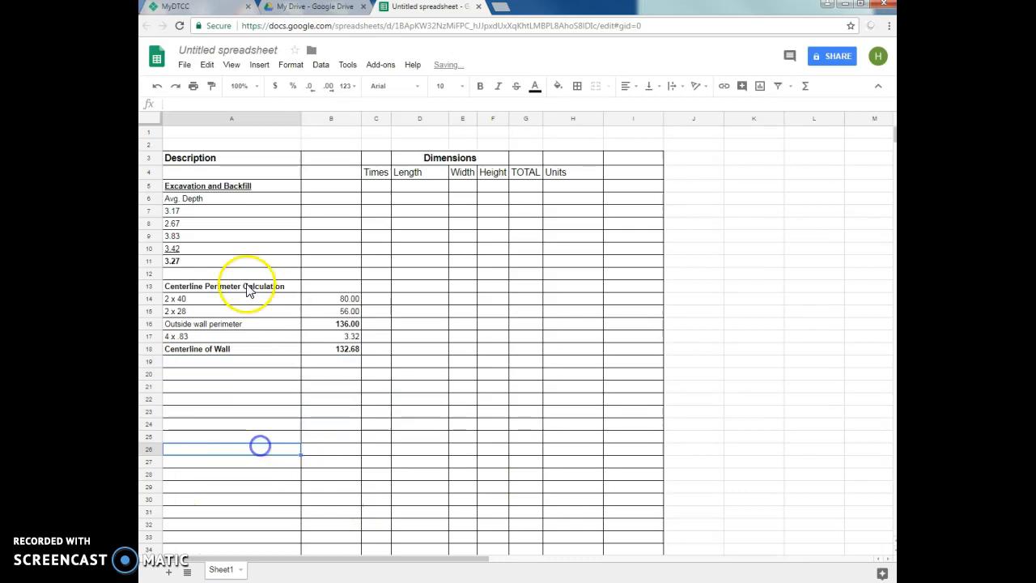
pyautogui.moveTo(346, 298); pyautogui.dragTo(346, 371)
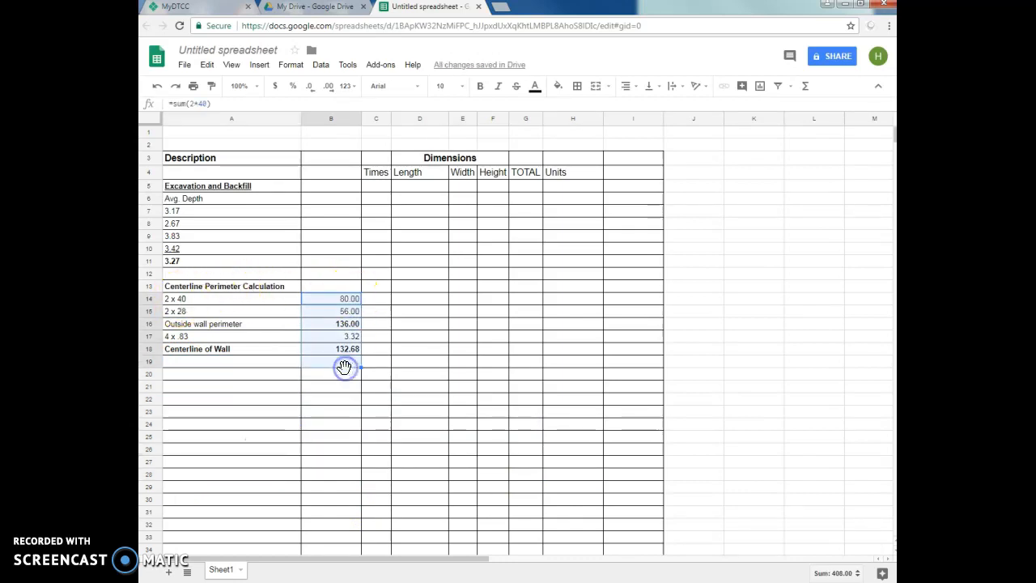
pyautogui.press('Delete')
# - Calculate the 2 x 40 perimeter length in cell B14 with the formula =sum(2*40)
pyautogui.click(330, 301)
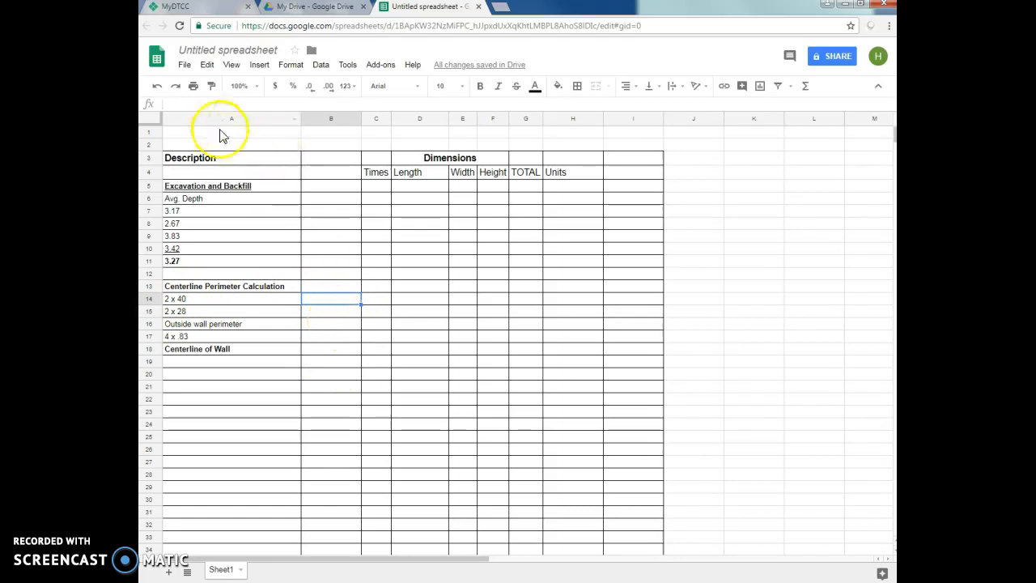
pyautogui.write('=')
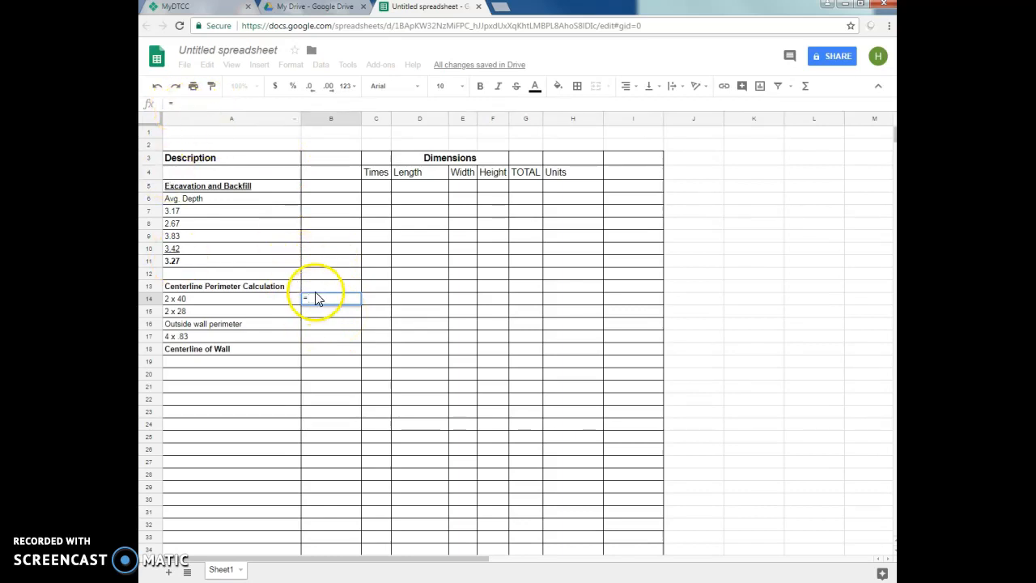
pyautogui.write('sum(')
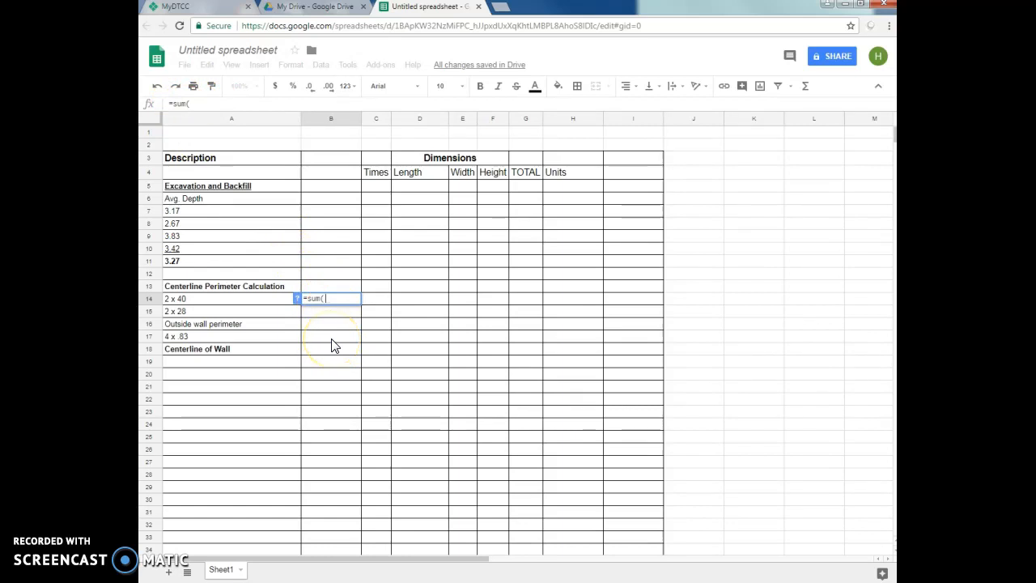
pyautogui.write('2')
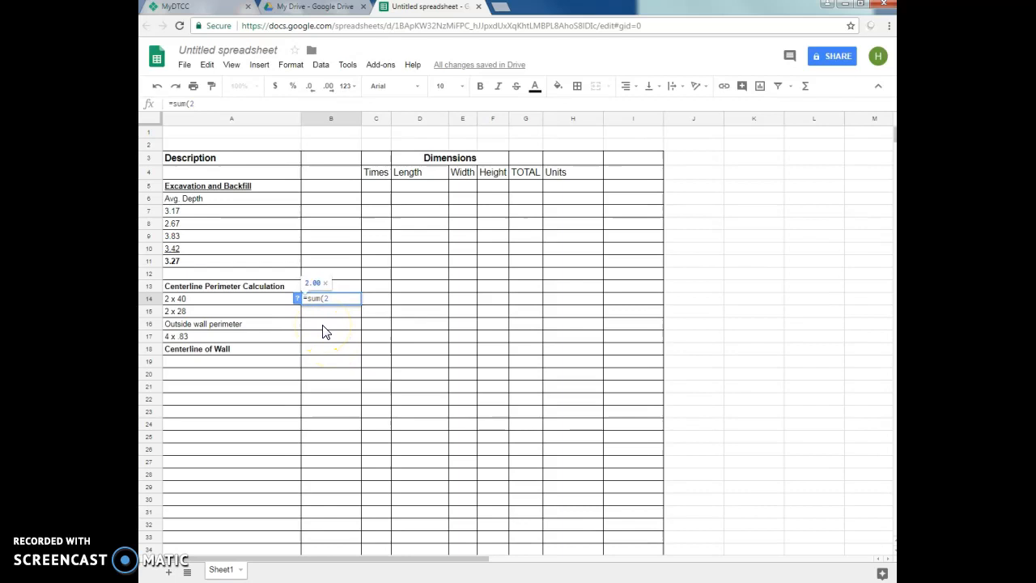
pyautogui.write('*')
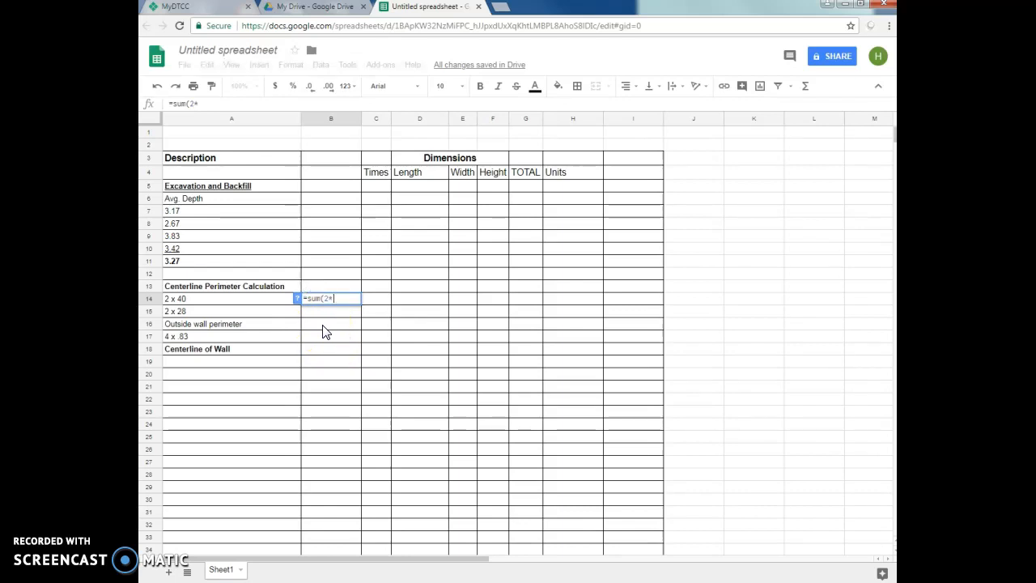
pyautogui.write('40')
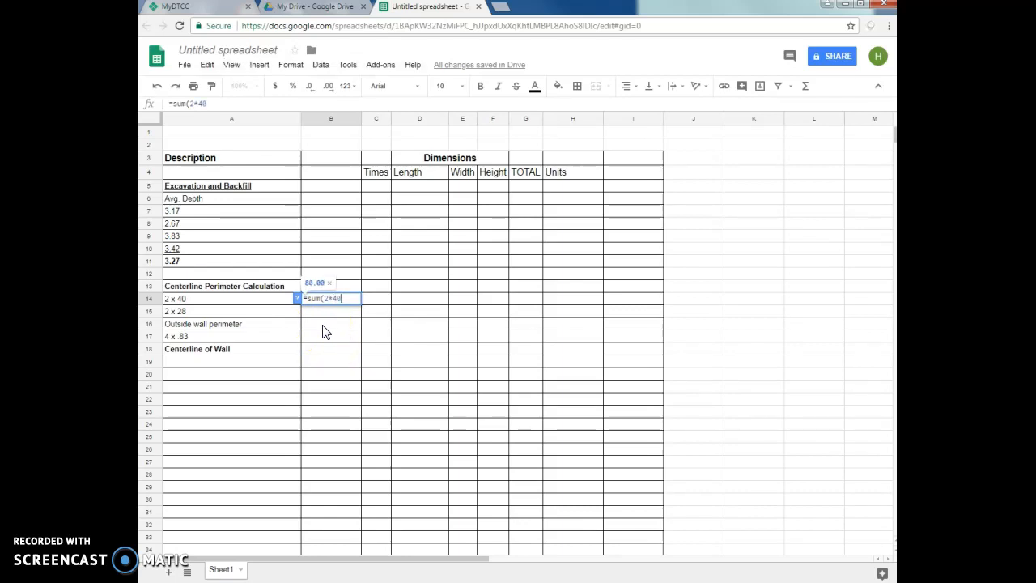
pyautogui.write(')')
pyautogui.press('Return')
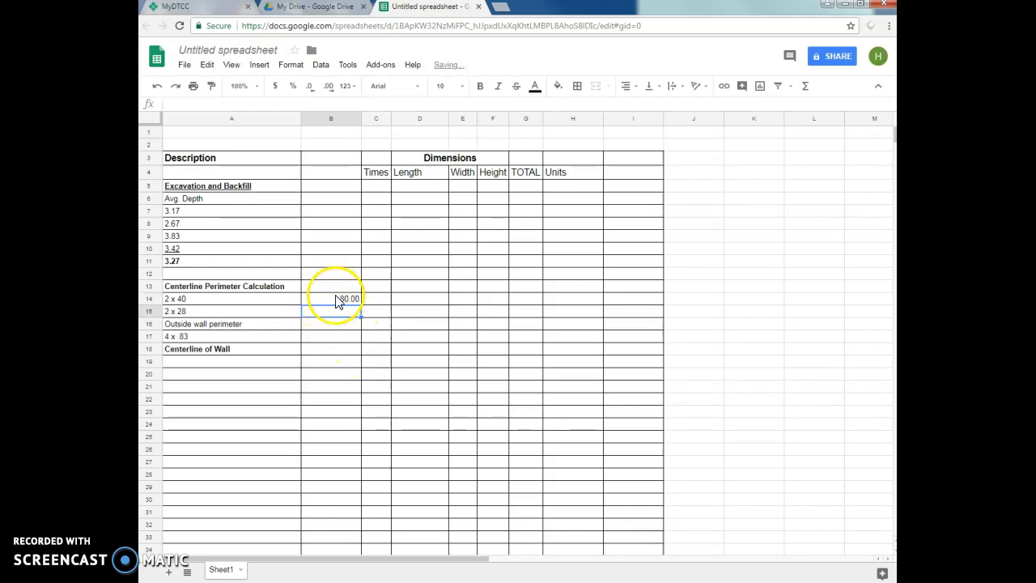
# - Apply a number format to the 2 x 40 result in cell B14
pyautogui.click(333, 299)
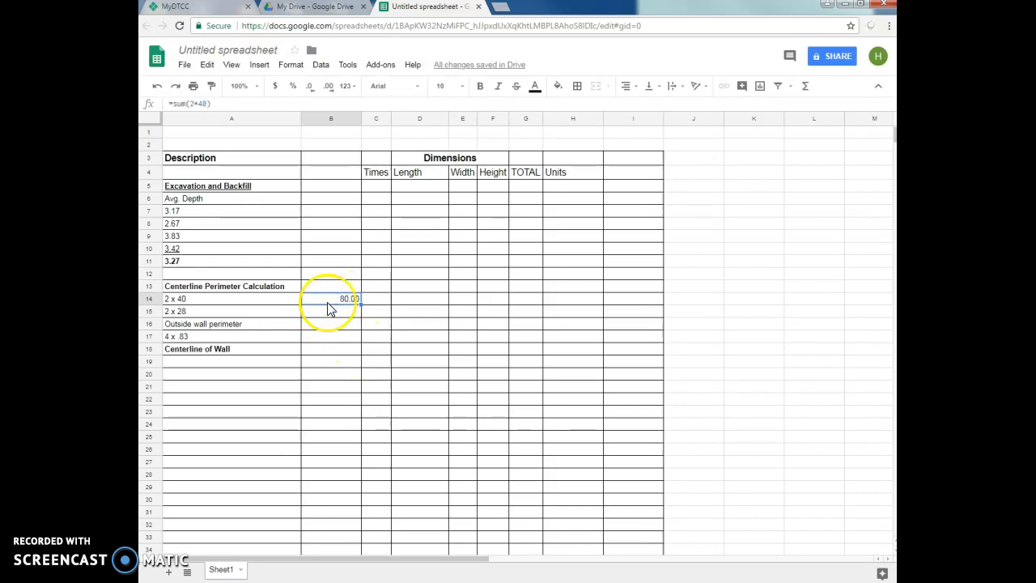
pyautogui.click(291, 64)
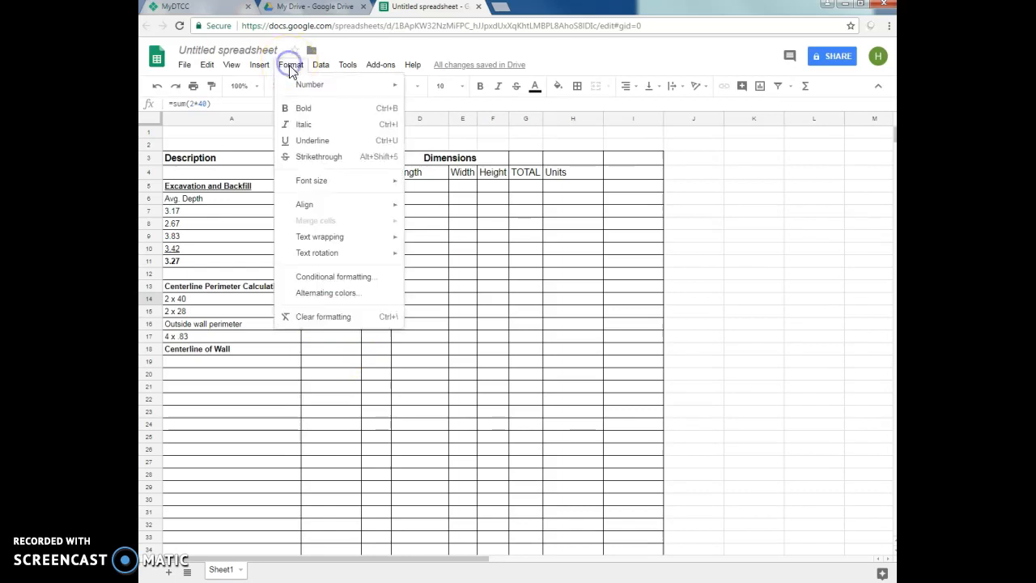
pyautogui.moveTo(316, 89)
pyautogui.click(423, 125)
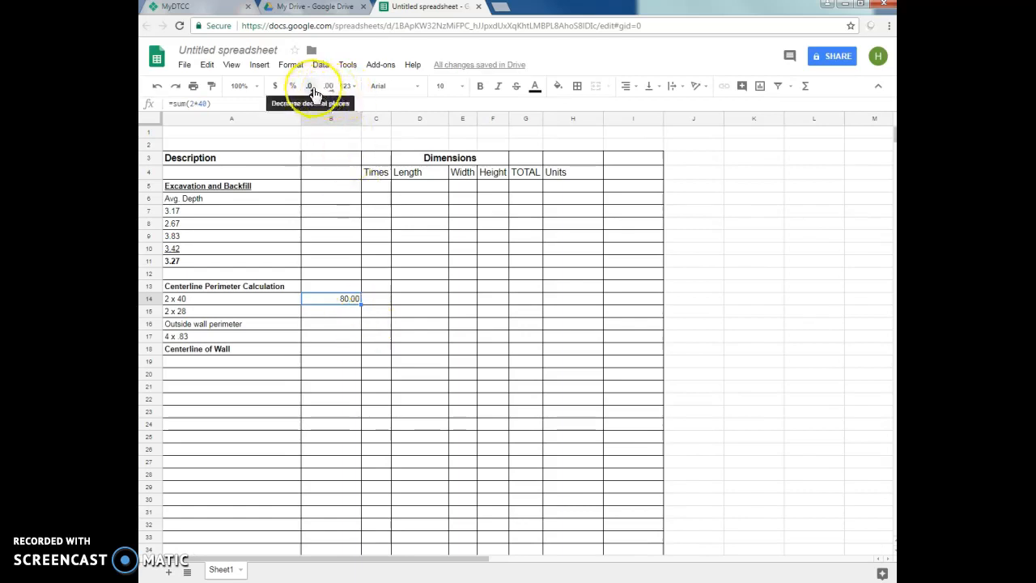
pyautogui.click(343, 313)
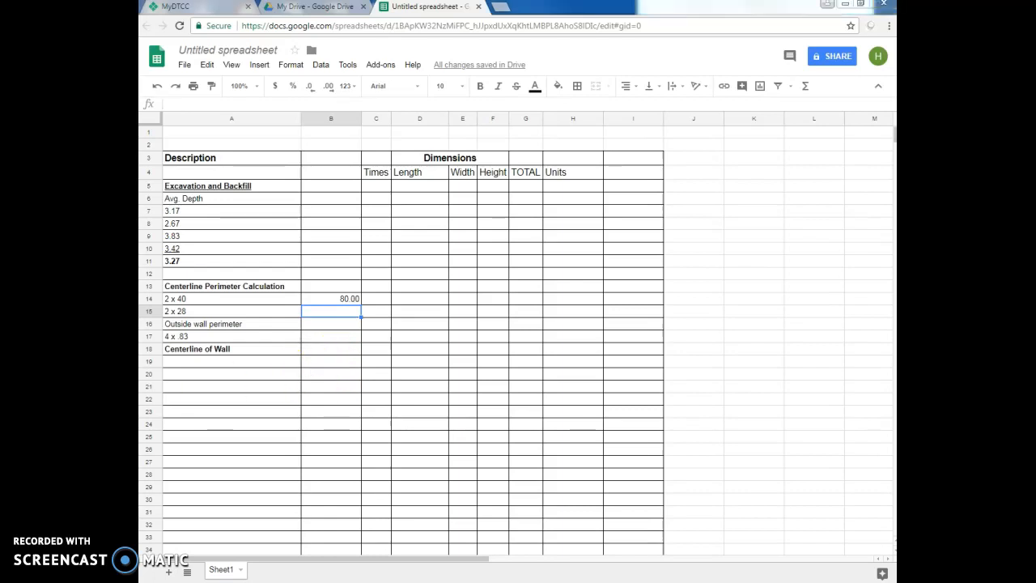
# - Enter sample dimensions in row 19: length 20, width 30 and height 8
pyautogui.click(408, 362)
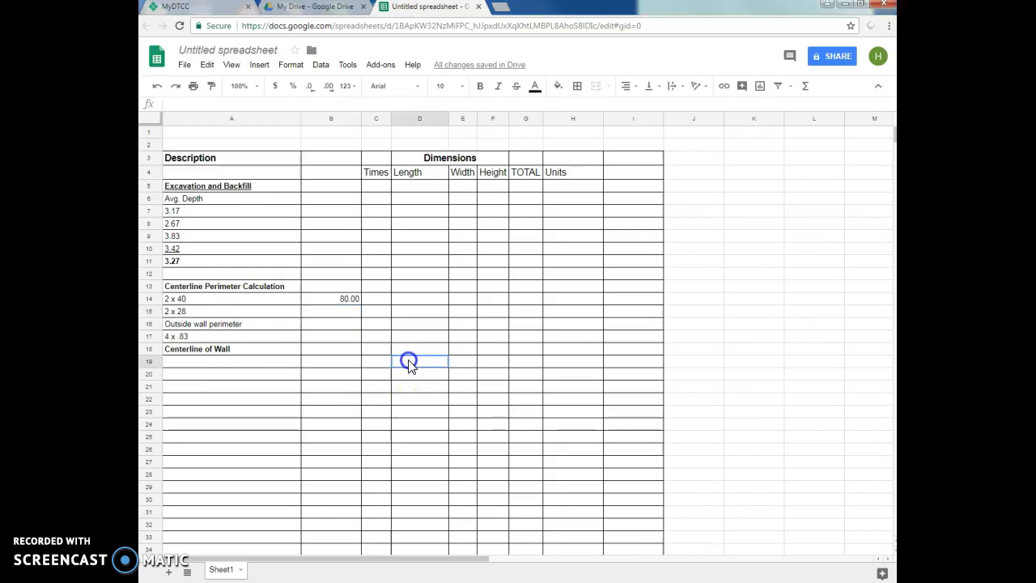
pyautogui.write('20')
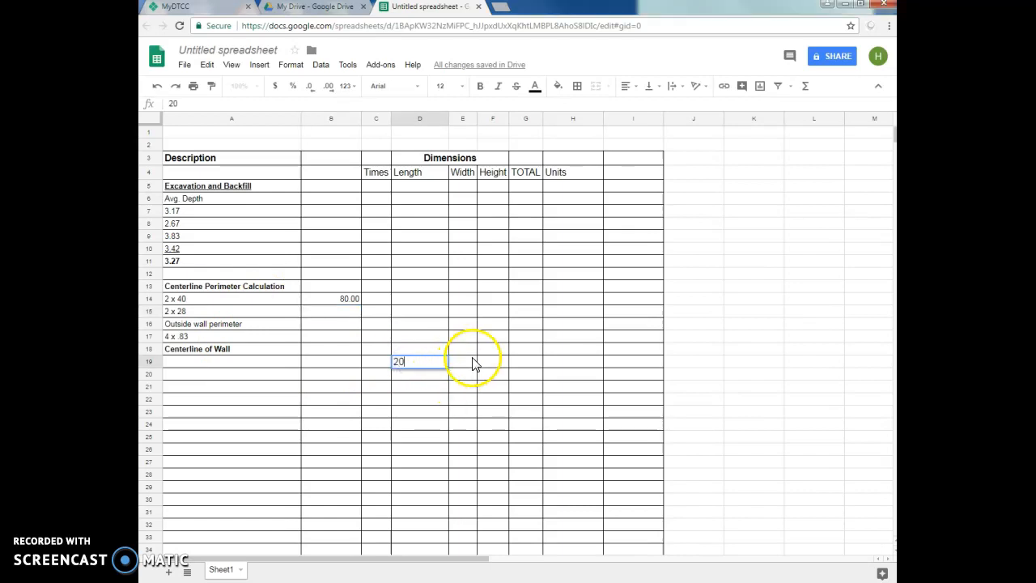
pyautogui.press('Tab')
pyautogui.write('30')
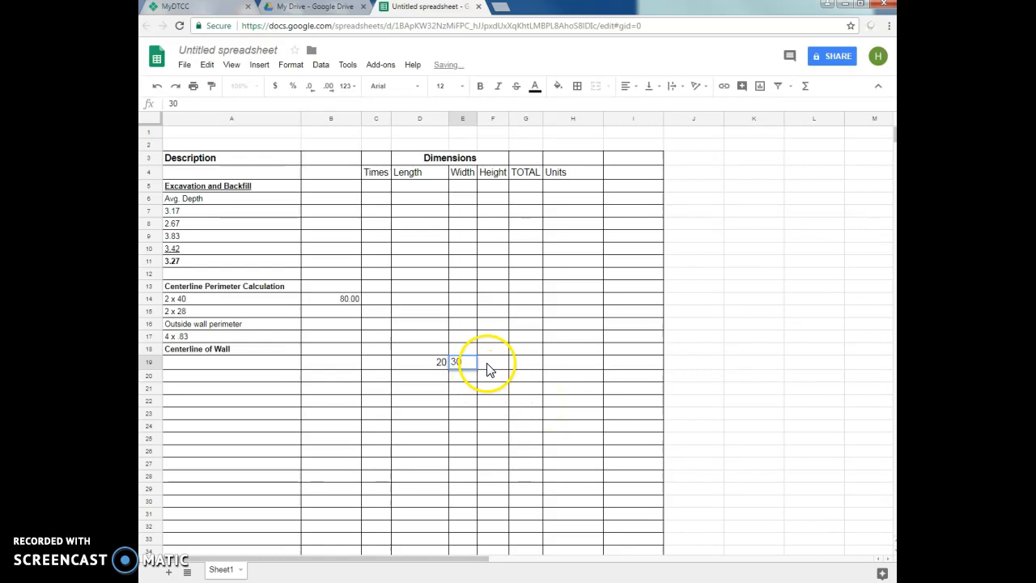
pyautogui.click(492, 365)
pyautogui.write('6')
pyautogui.click(543, 402)
# - Calculate the row 19 total in G19 with =sum(D19*E19*F19) and enter CF as its unit in H19
pyautogui.click(530, 366)
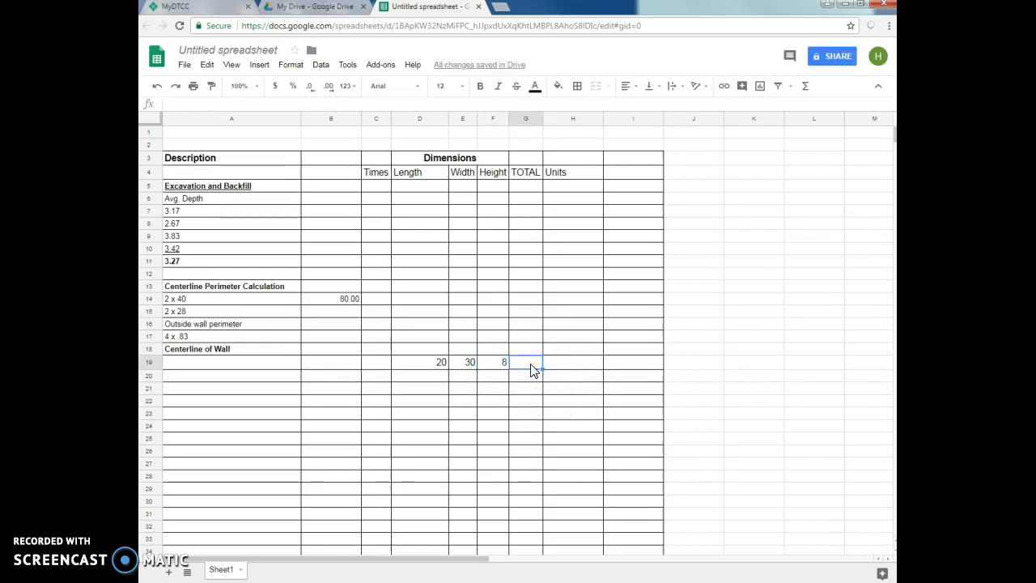
pyautogui.write('=sum(')
pyautogui.click(518, 364)
pyautogui.click(438, 364)
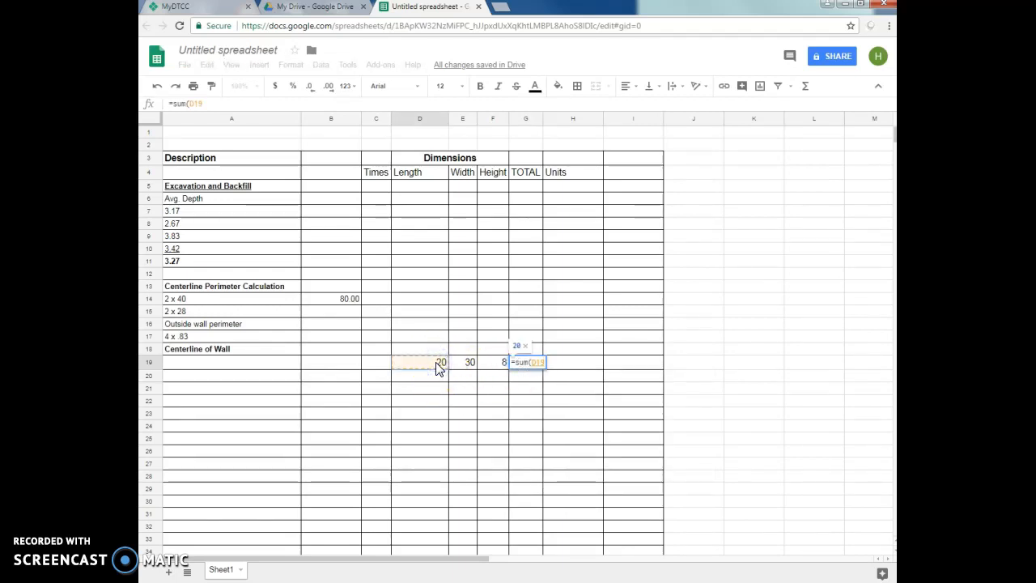
pyautogui.write('*')
pyautogui.click(459, 365)
pyautogui.write('*')
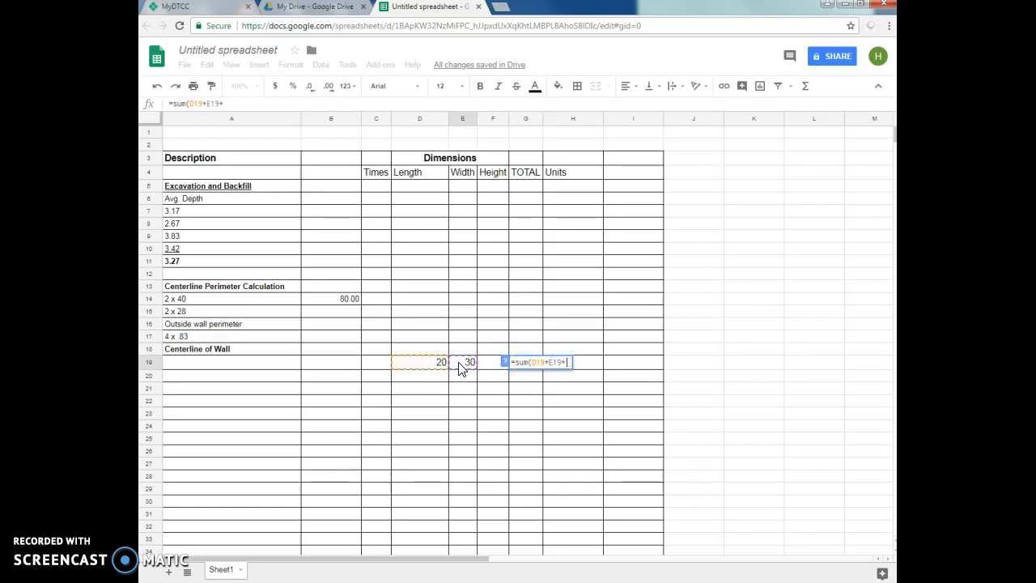
pyautogui.click(484, 364)
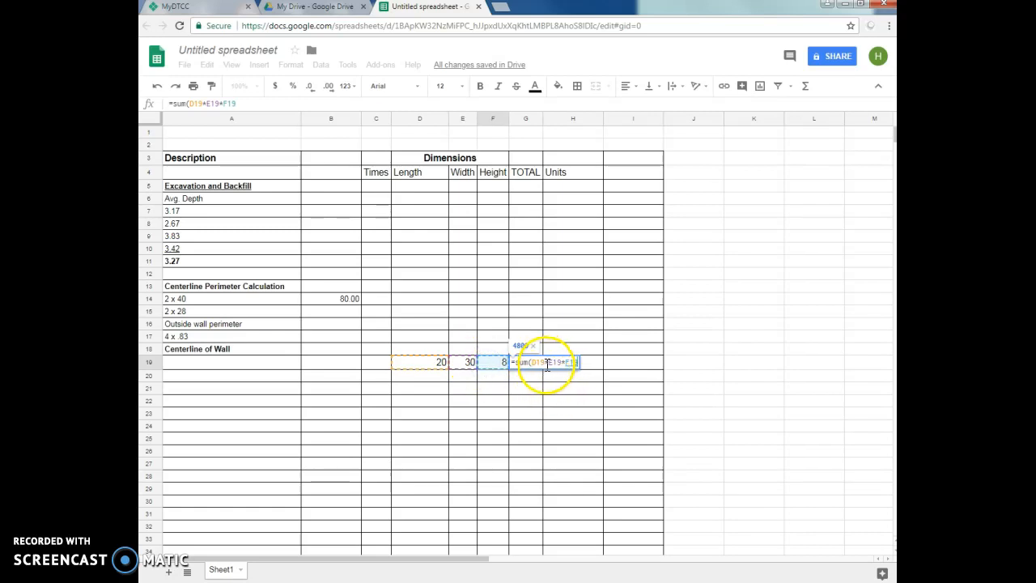
pyautogui.write(')')
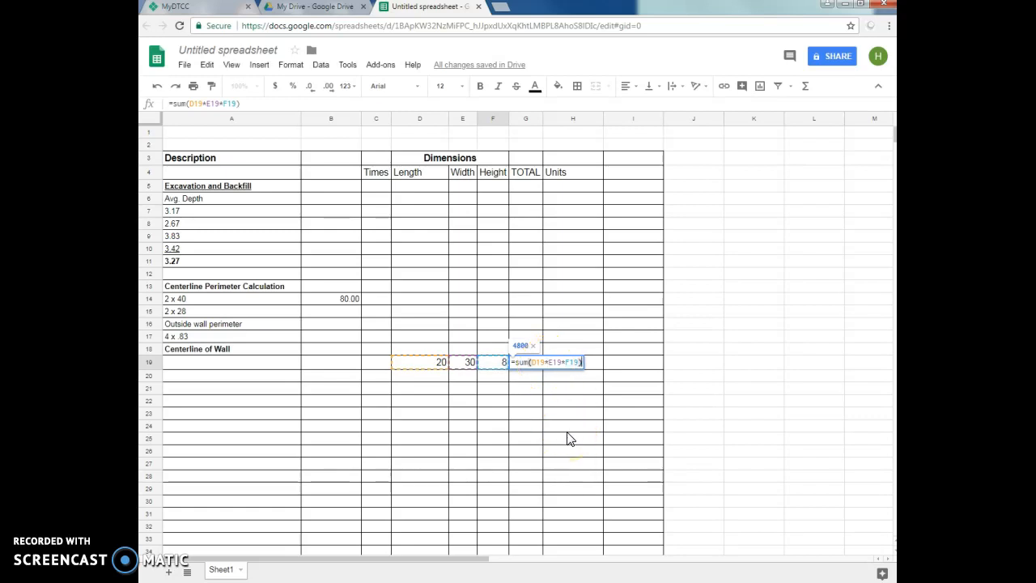
pyautogui.press('Return')
pyautogui.click(532, 364)
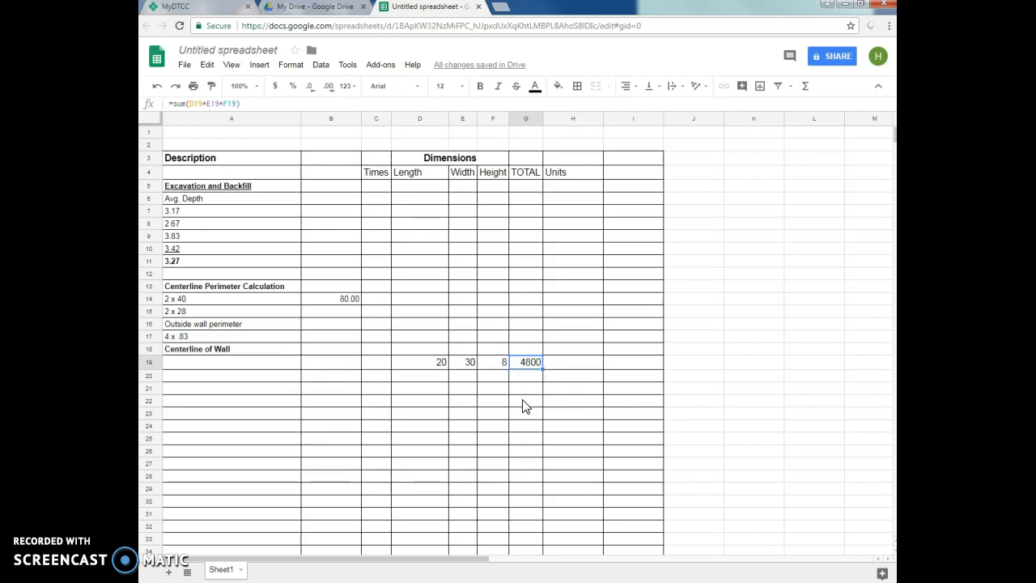
pyautogui.click(563, 362)
pyautogui.write('CF')
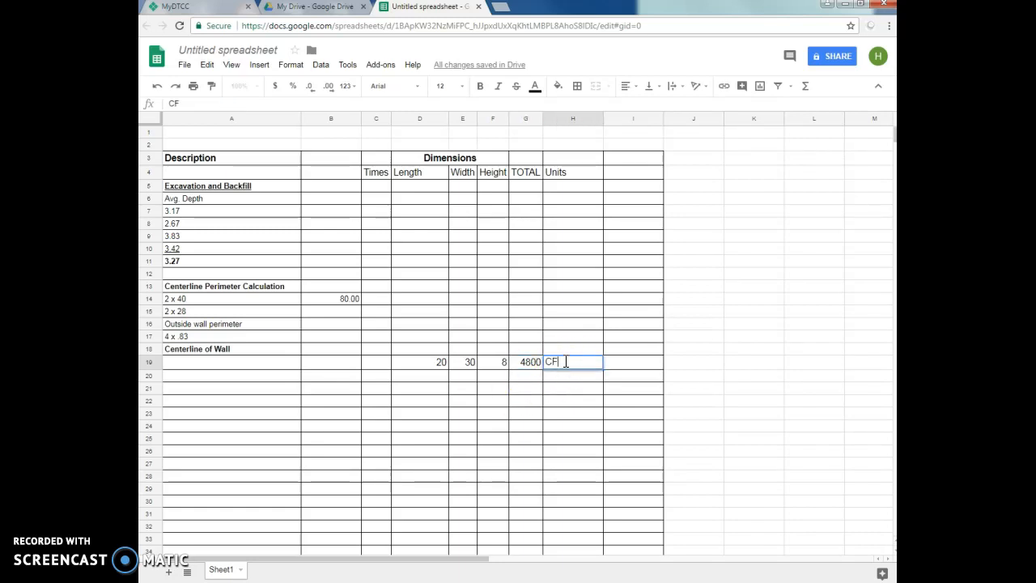
# - Convert the volume to cubic yards in G20 with =sum(G19/27) and enter CY as its unit in H20
pyautogui.click(530, 377)
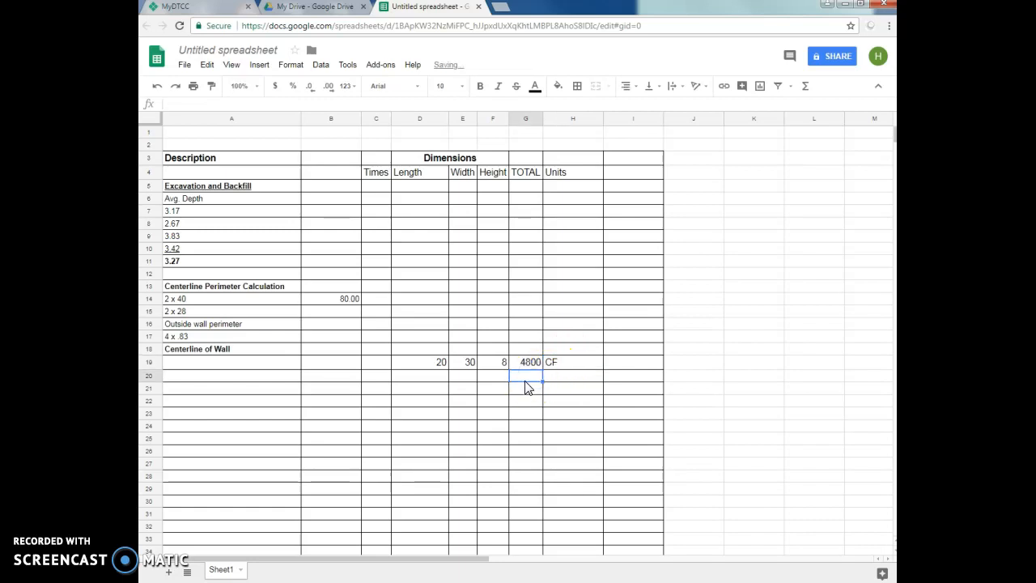
pyautogui.write('=sum(')
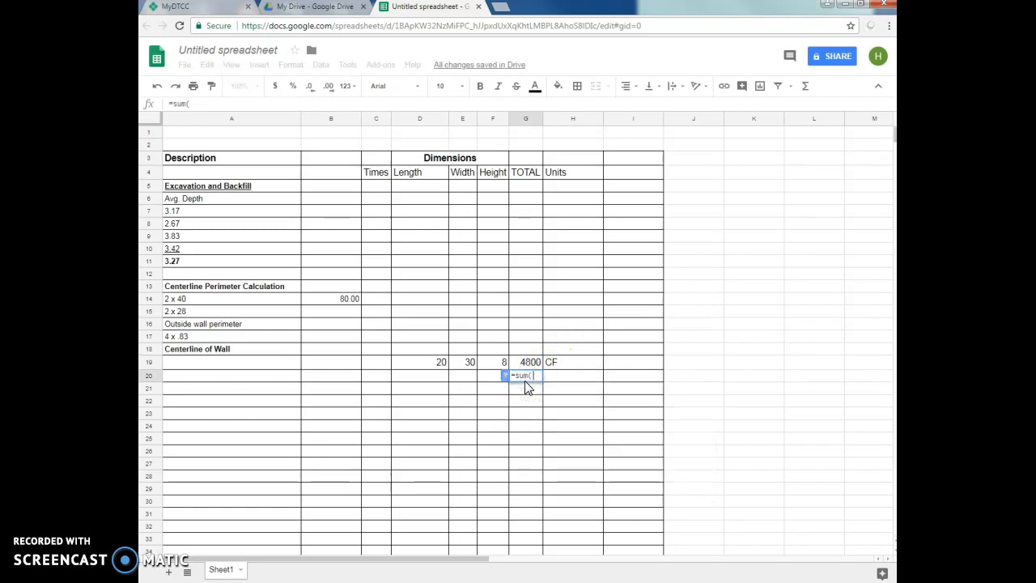
pyautogui.click(531, 364)
pyautogui.write('/27')
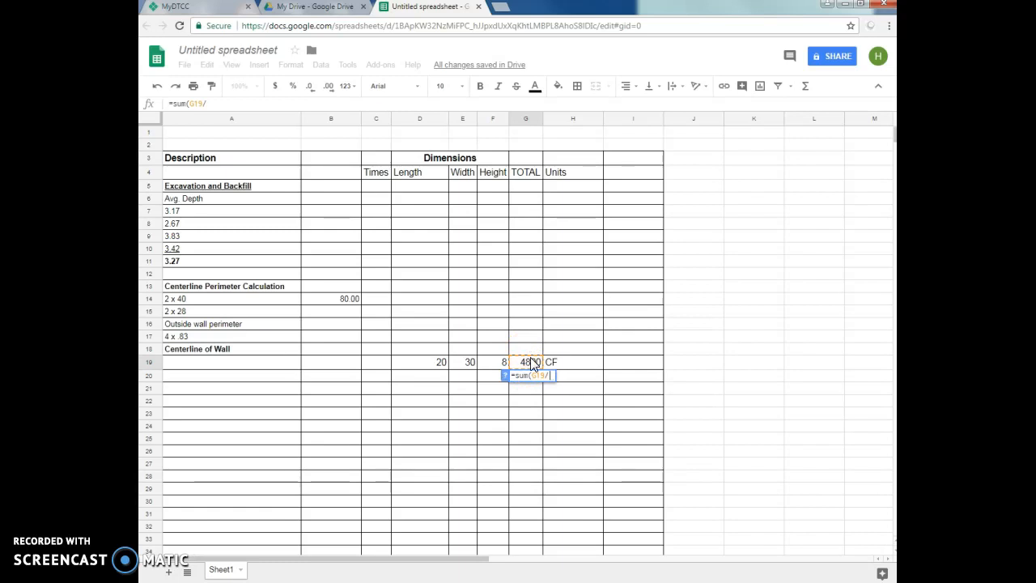
pyautogui.click(559, 400)
pyautogui.click(565, 377)
pyautogui.write('CY')
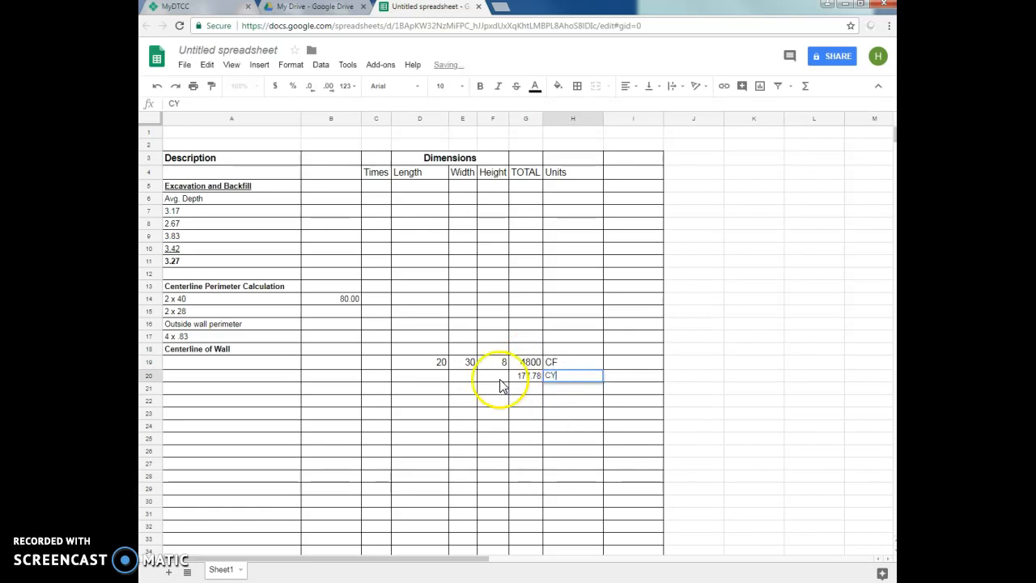
pyautogui.click(520, 413)
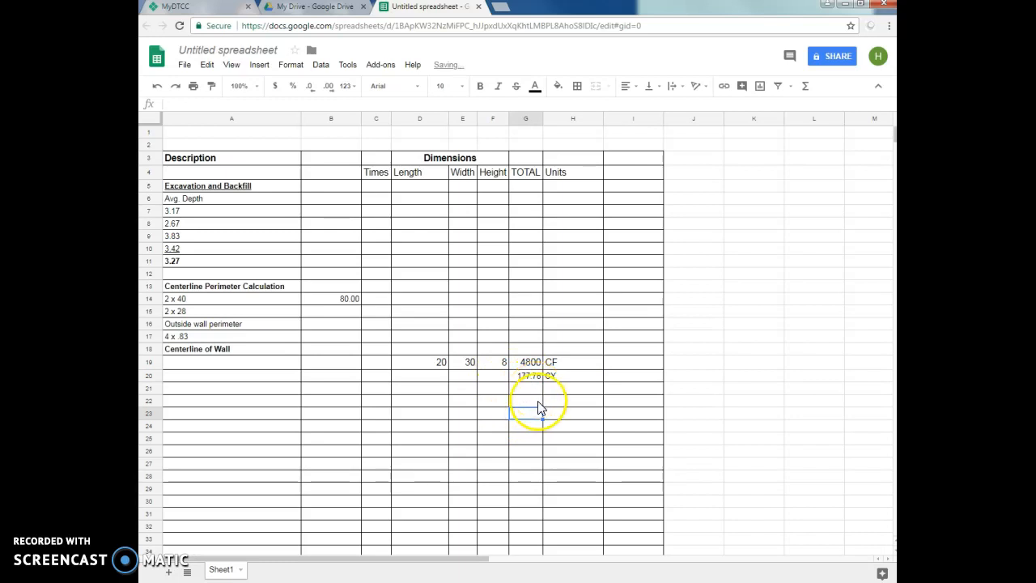